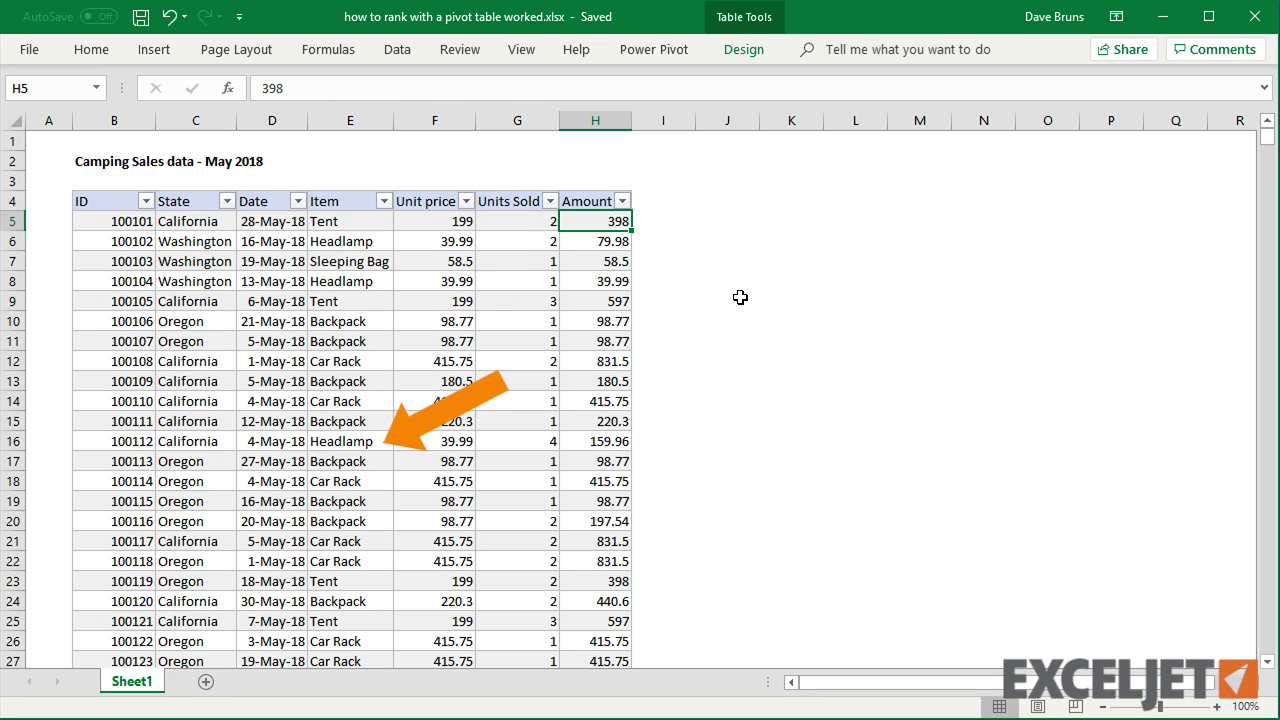
Create a PivotTable from the sales table (Table1) at cell J4 of the existing worksheet.
{"action": "left_click", "coordinate": [757, 52]}
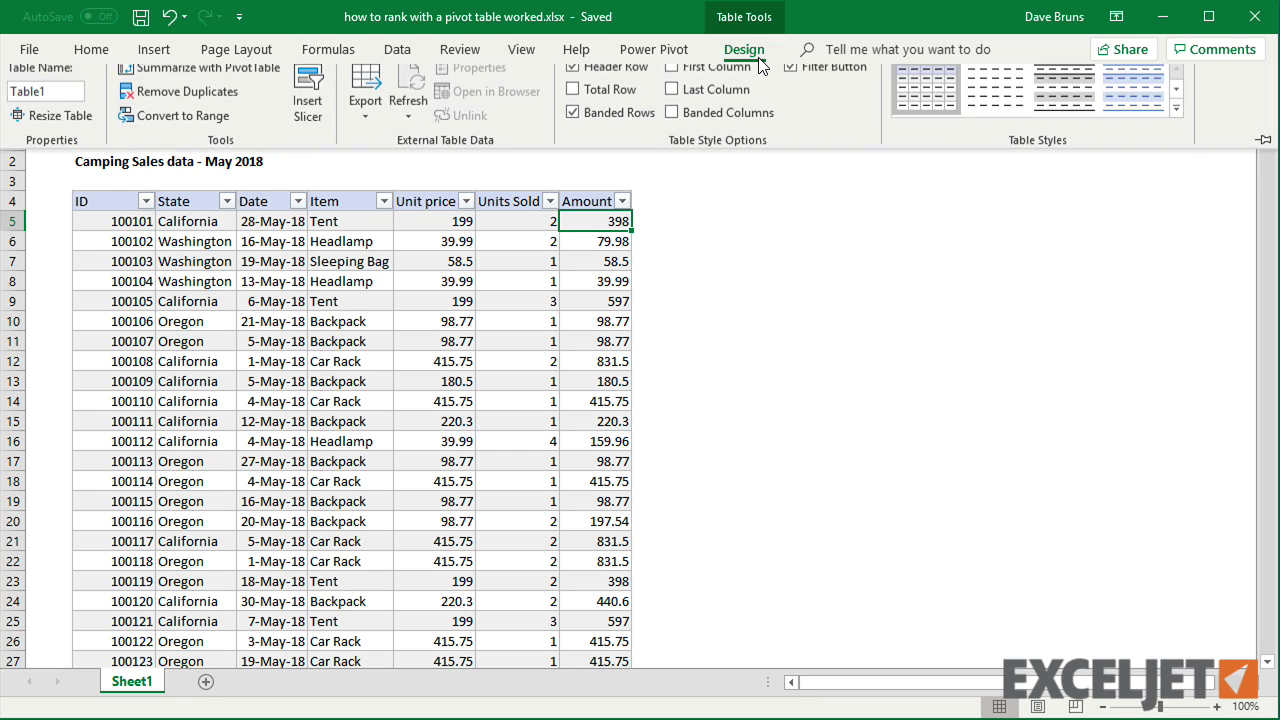
{"action": "left_click", "coordinate": [253, 79]}
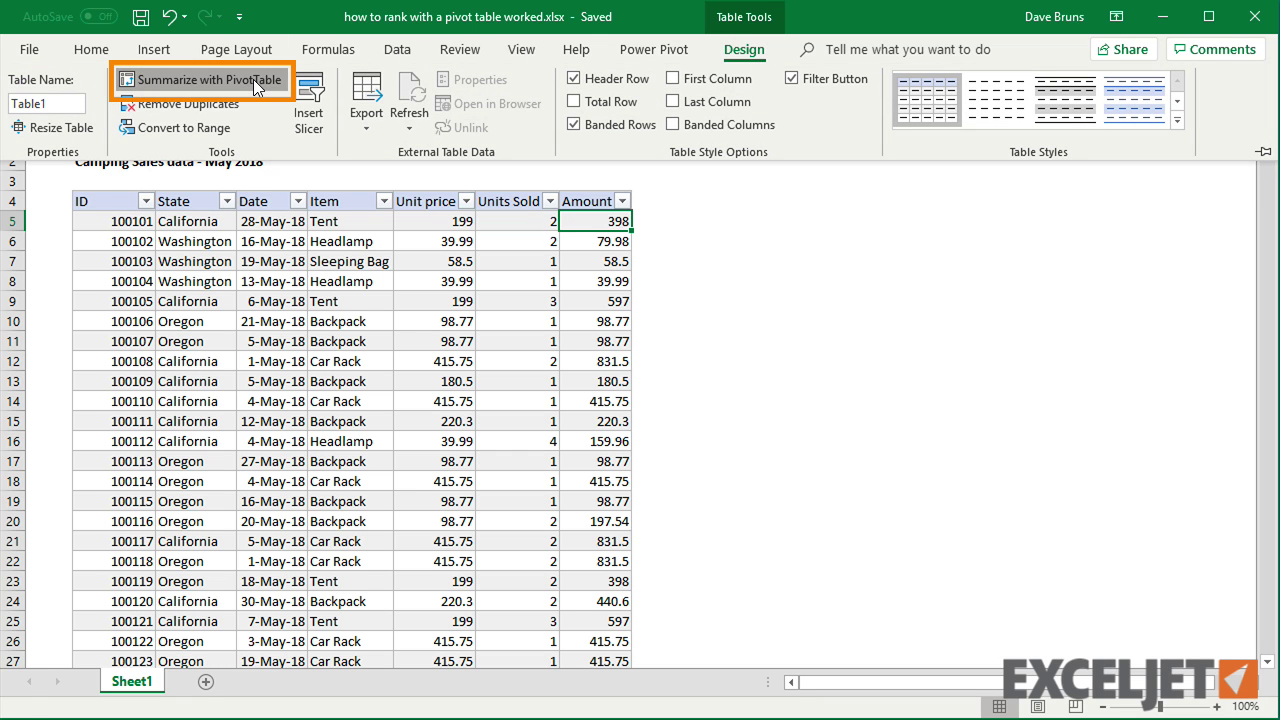
{"action": "left_click", "coordinate": [432, 294]}
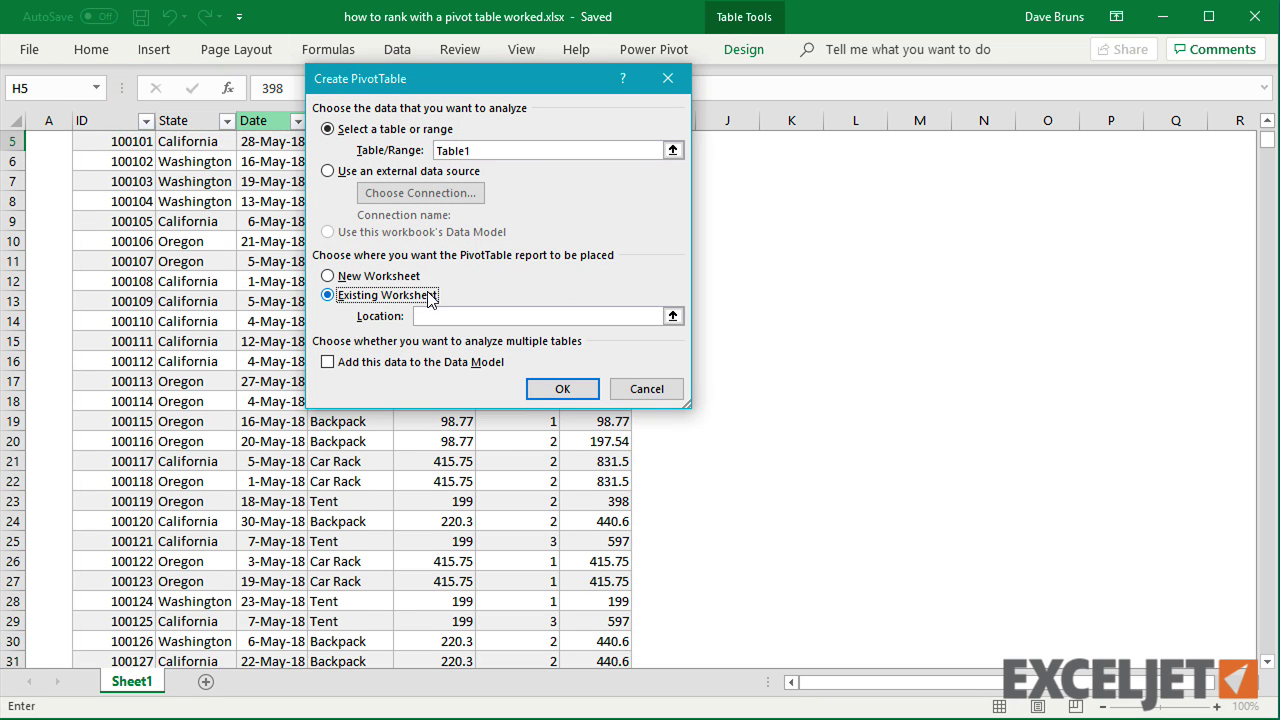
{"action": "type", "text": "j4"}
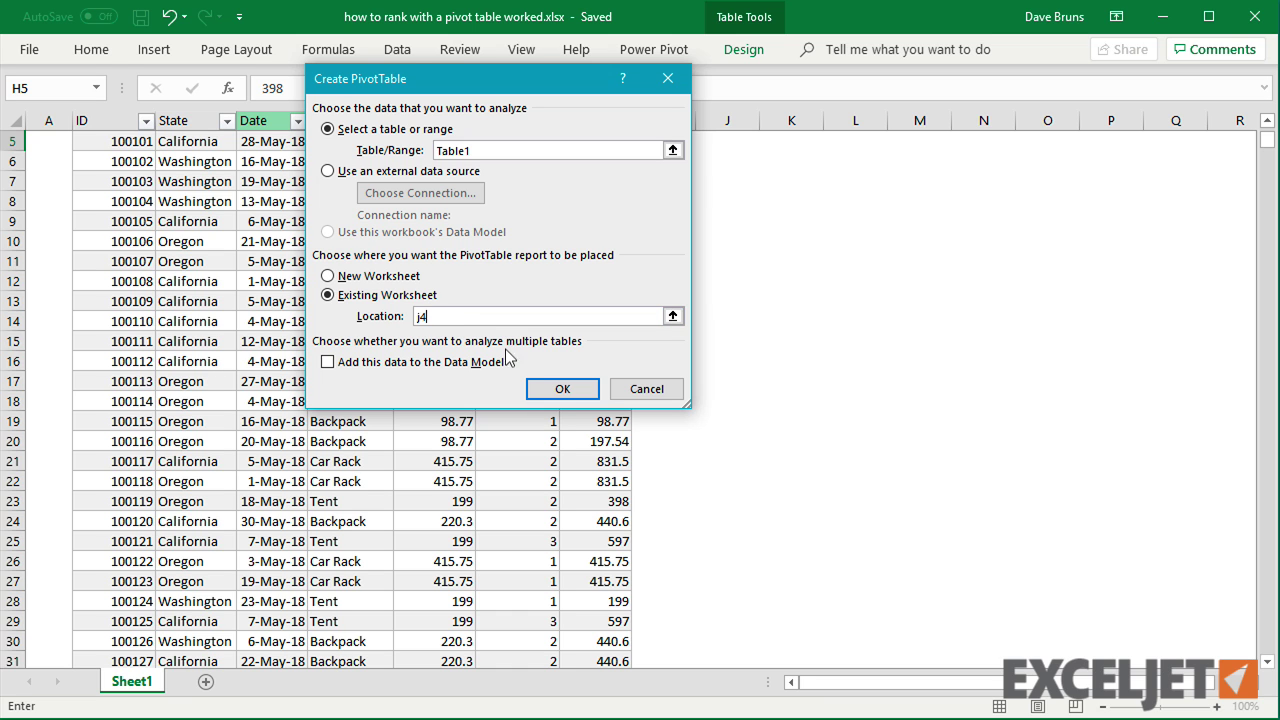
{"action": "left_click", "coordinate": [555, 398]}
{"action": "scroll", "coordinate": [734, 528], "scroll_direction": "up", "scroll_amount": 2}
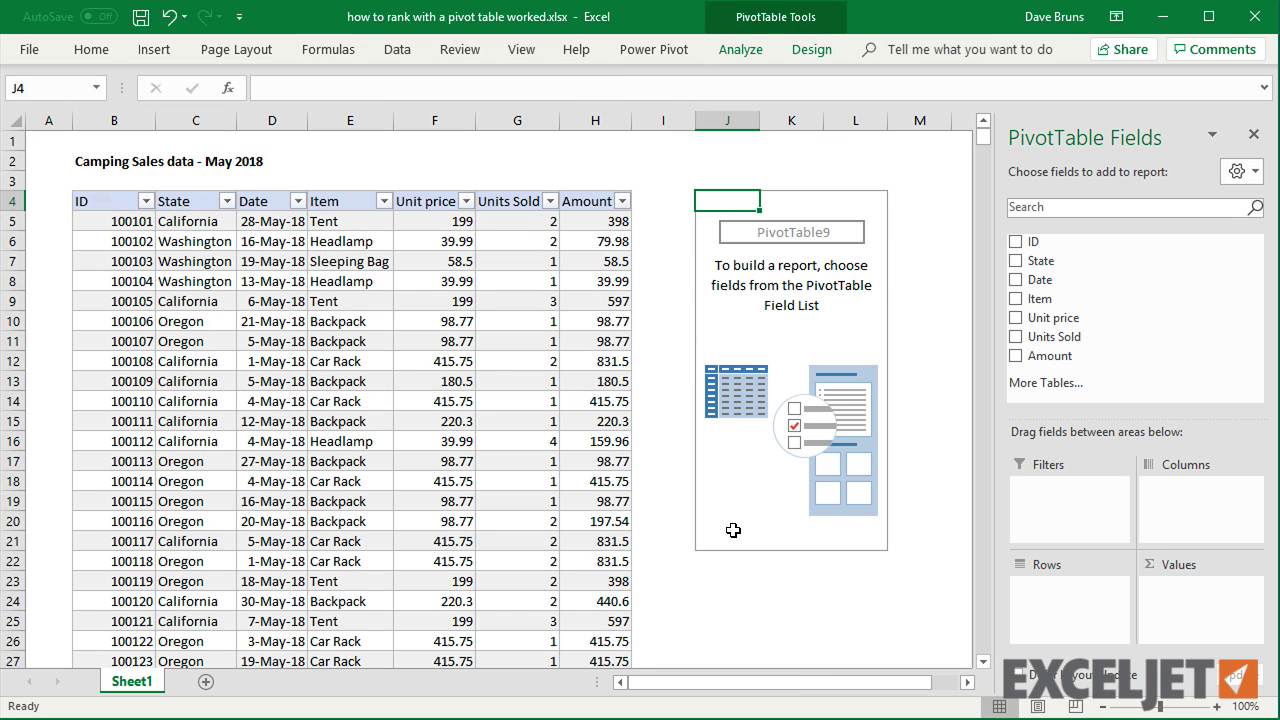
Put Item in Rows and Amount in Values, giving a grand total of 396,478.19.
{"action": "left_click", "coordinate": [1016, 299]}
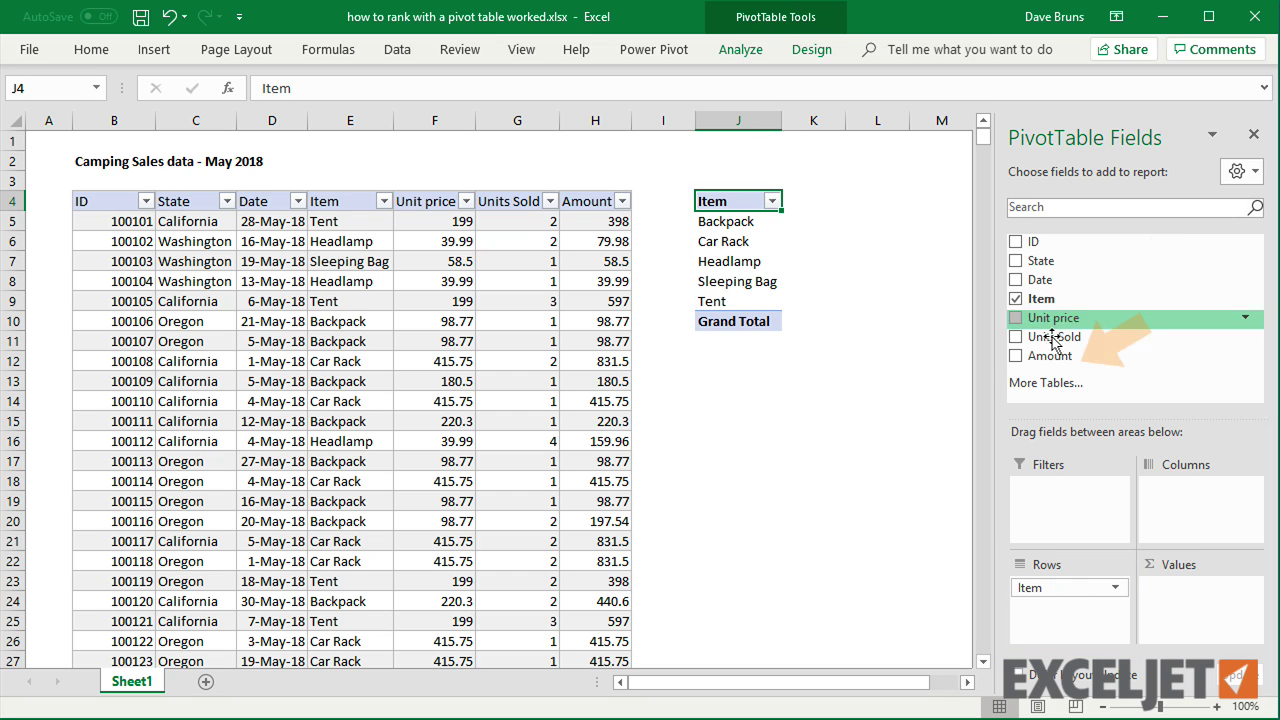
{"action": "left_click_drag", "start_coordinate": [1062, 358], "coordinate": [1190, 594]}
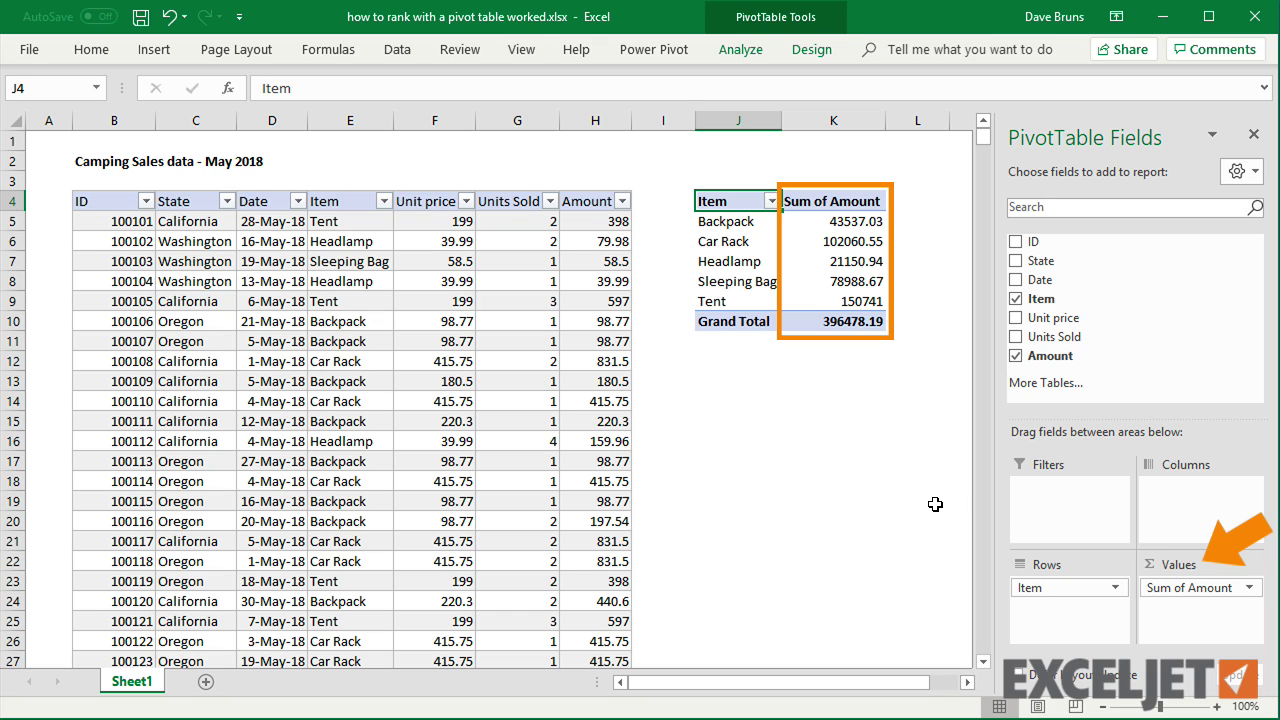
Rename the Sum of Amount header to Sales.
{"action": "left_click", "coordinate": [868, 202]}
{"action": "type", "text": "Sales"}
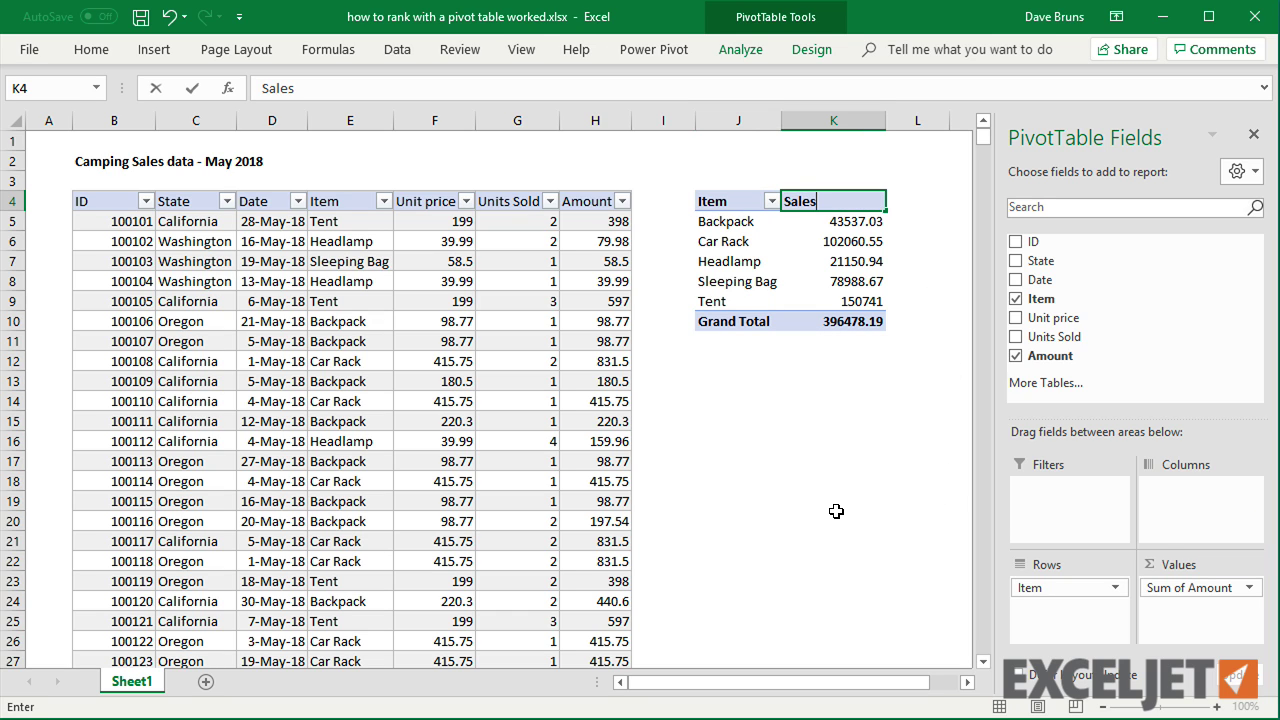
{"action": "key", "text": "Return"}
Format the Sales values as Currency with 0 decimal places.
{"action": "double_click", "coordinate": [852, 208]}
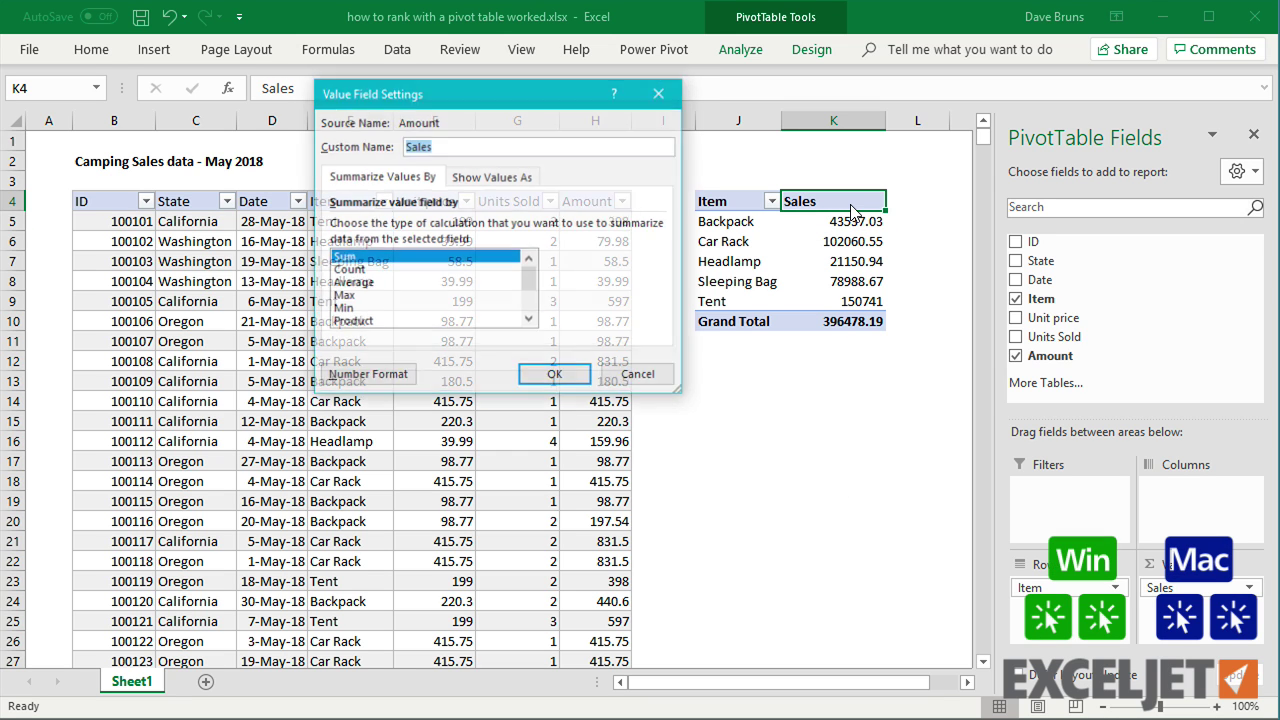
{"action": "left_click", "coordinate": [358, 376]}
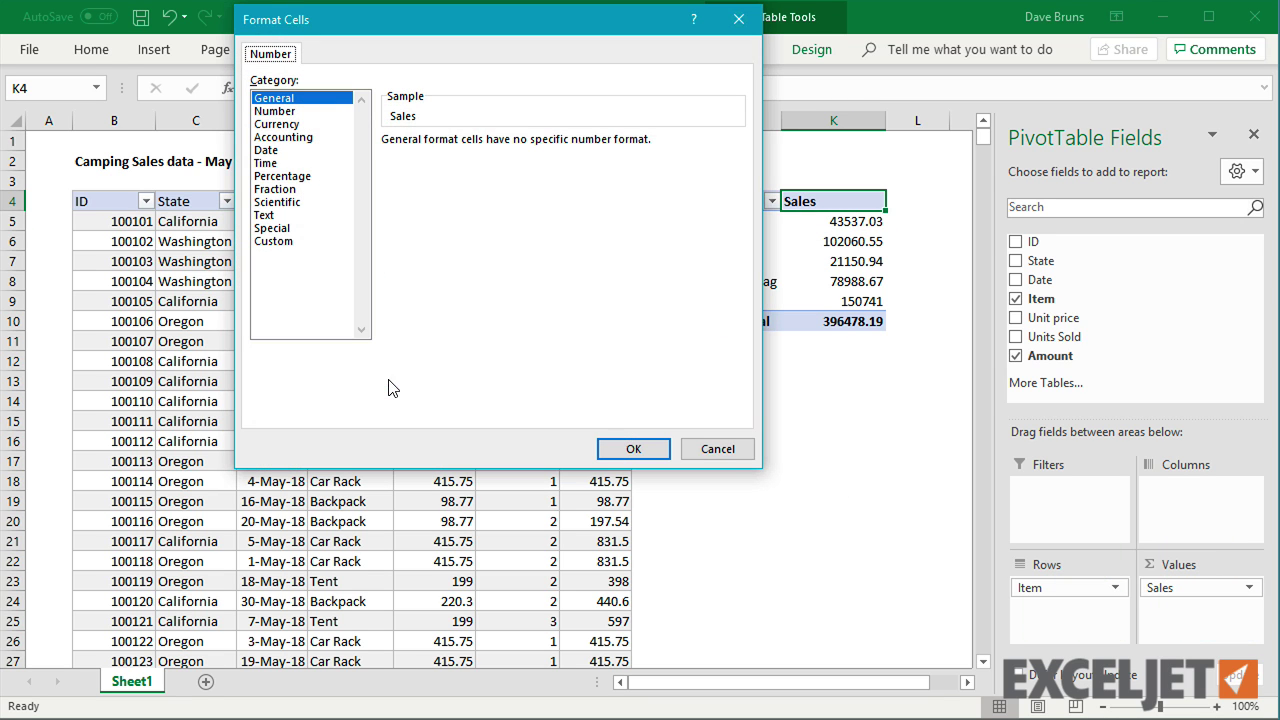
{"action": "left_click", "coordinate": [290, 124]}
{"action": "double_click", "coordinate": [459, 145]}
{"action": "type", "text": "0"}
{"action": "left_click", "coordinate": [634, 449]}
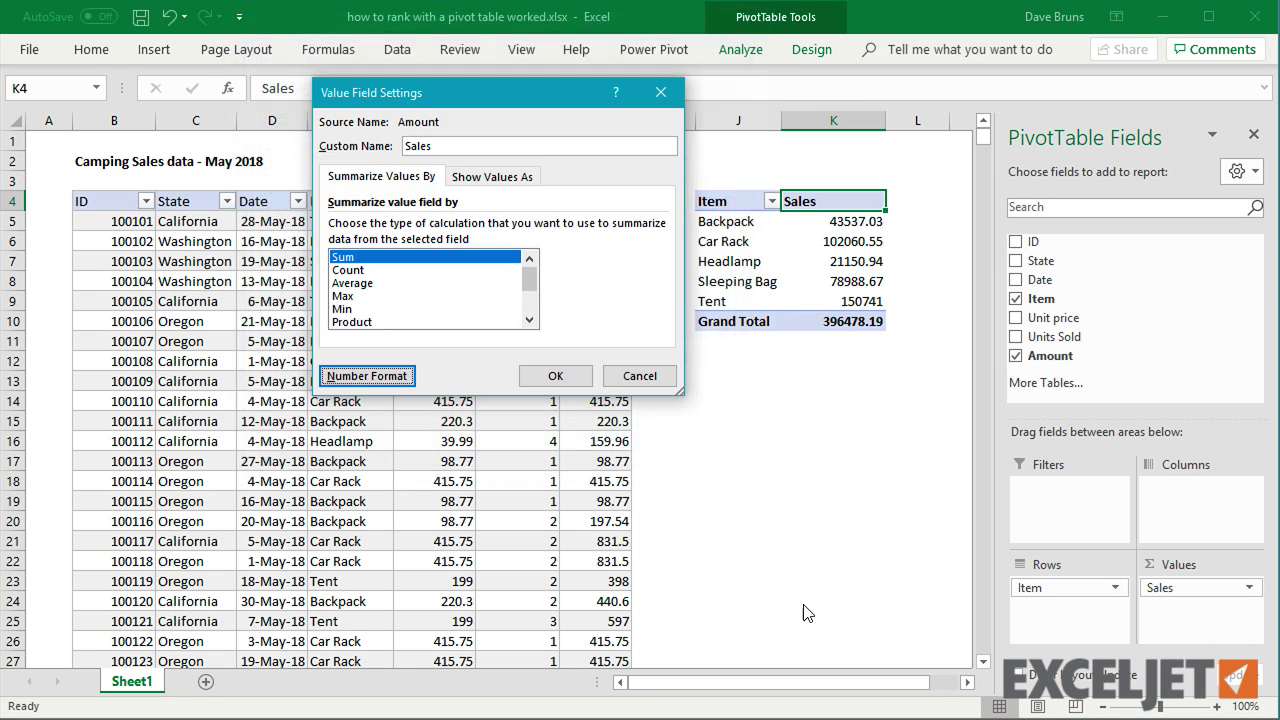
{"action": "left_click", "coordinate": [556, 377]}
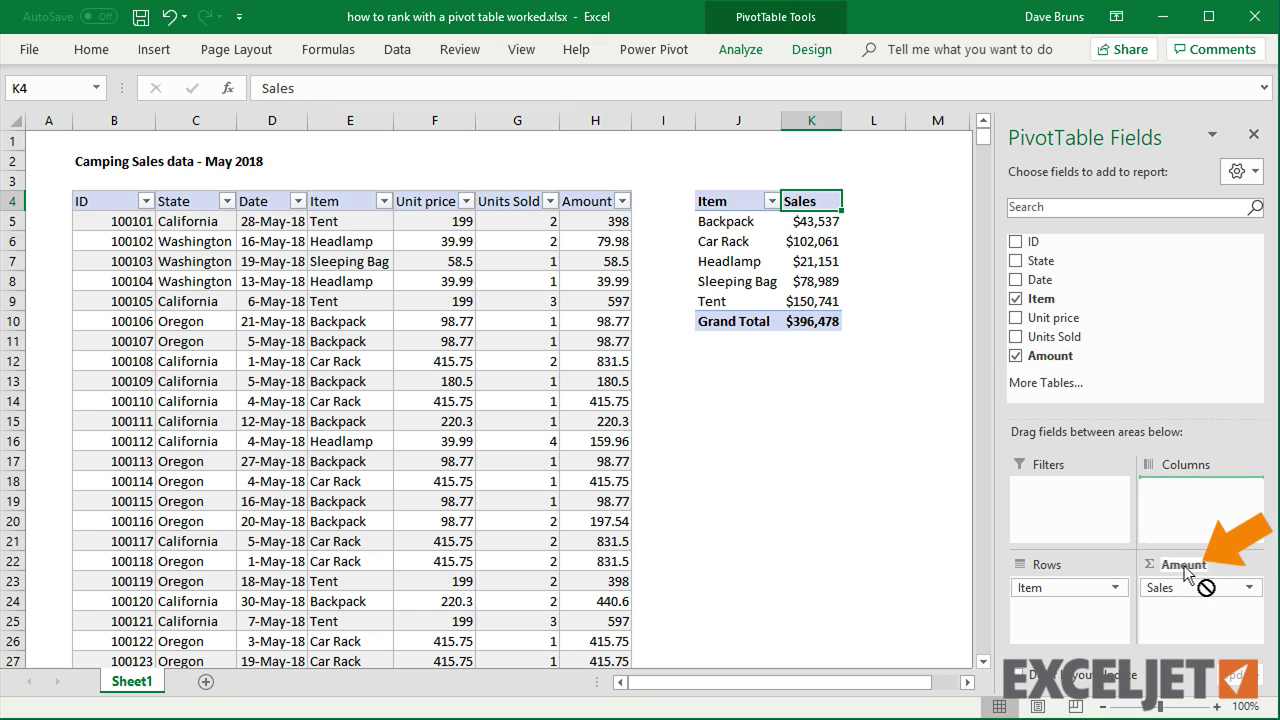
Add Amount to Values a second time and rename its header to Rank.
{"action": "left_click_drag", "start_coordinate": [1062, 357], "coordinate": [1200, 610]}
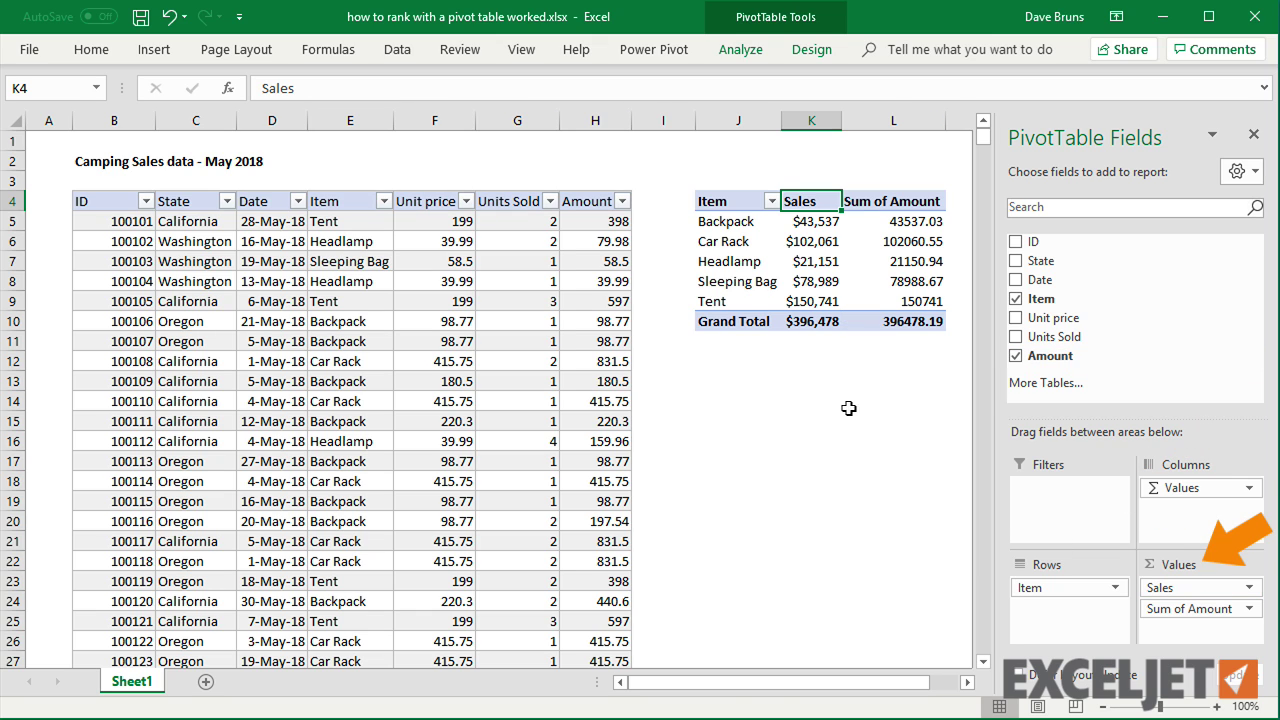
{"action": "left_click", "coordinate": [869, 203]}
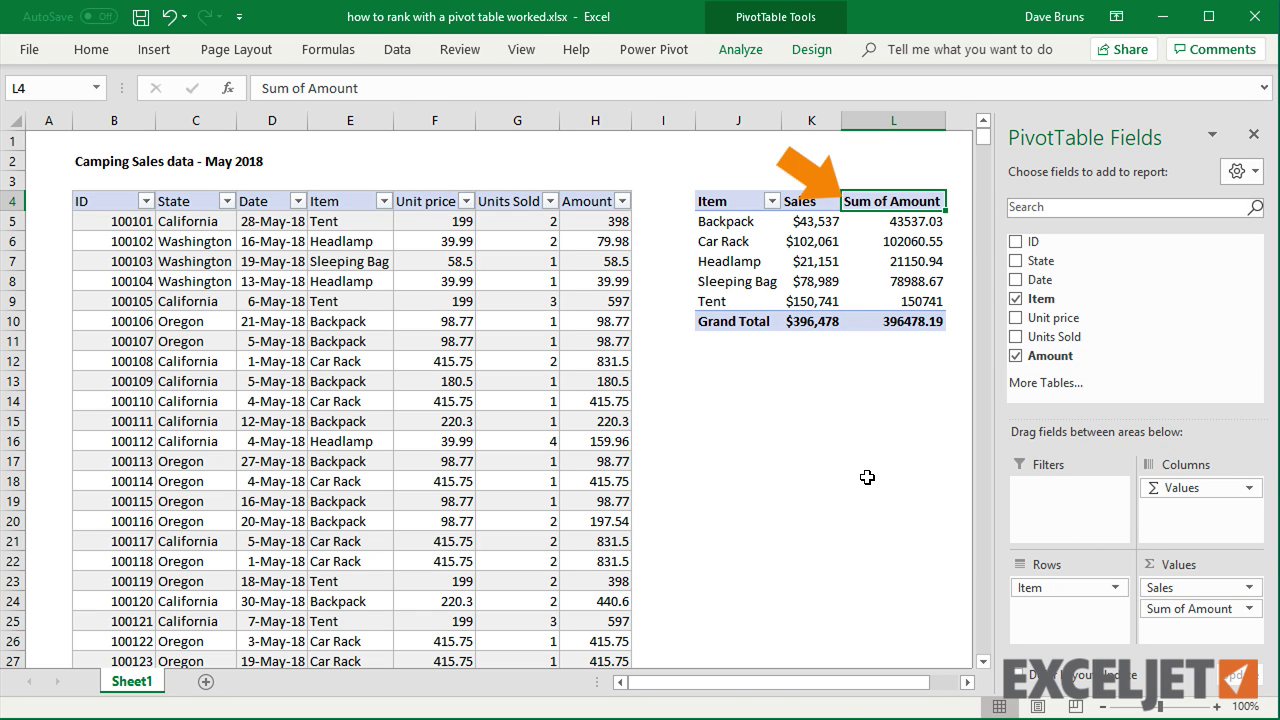
{"action": "type", "text": "Ran"}
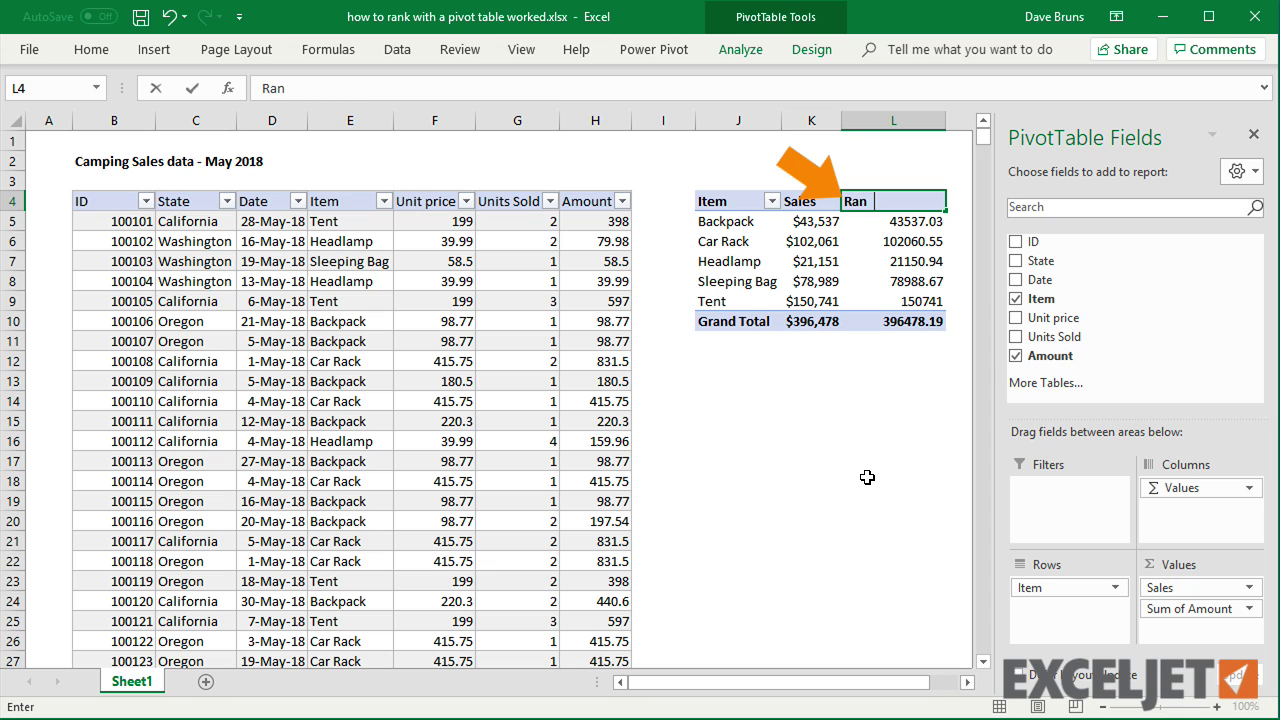
{"action": "type", "text": "k"}
{"action": "key", "text": "Return"}
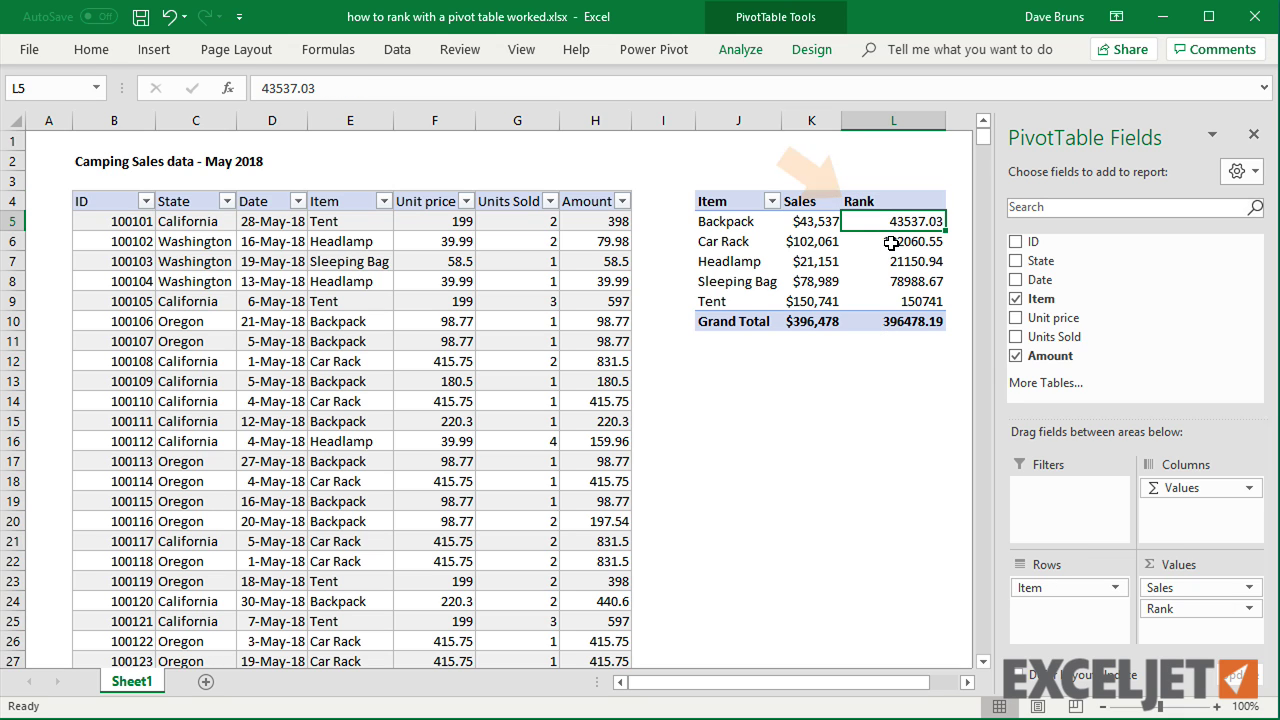
Show the Rank field's values as Rank Largest to Smallest, based on Item.
{"action": "right_click", "coordinate": [897, 224]}
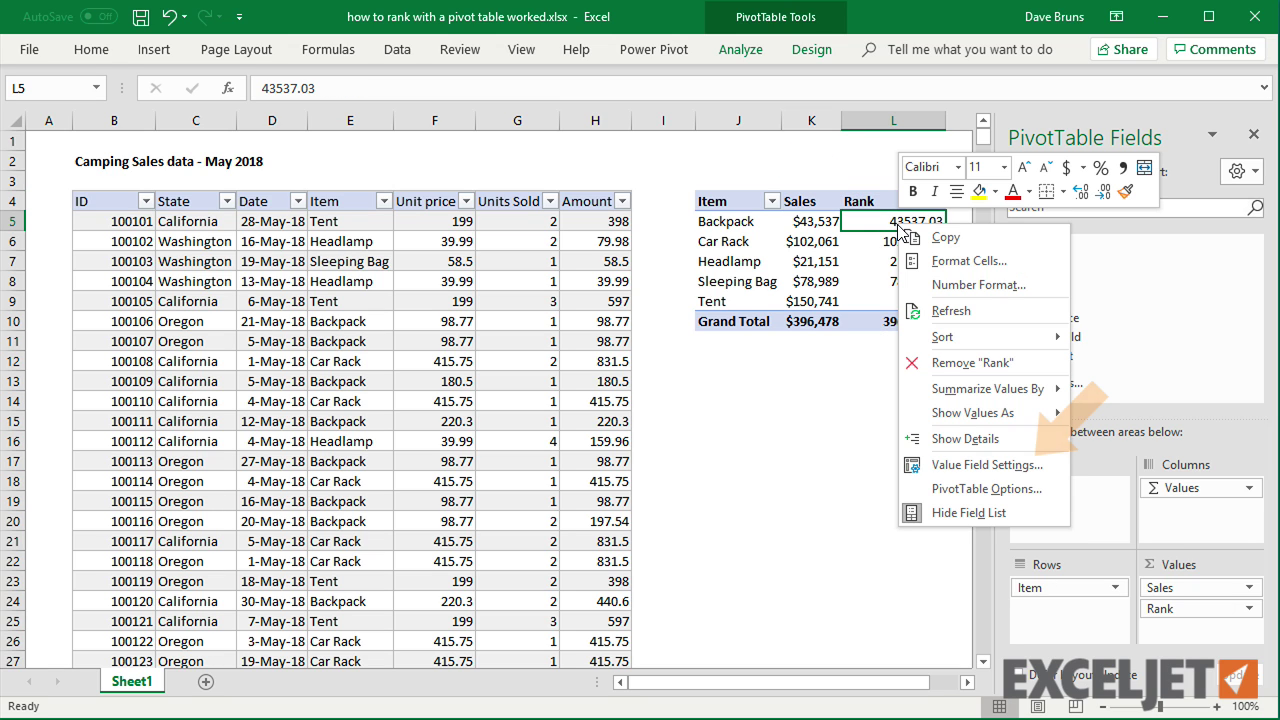
{"action": "left_click", "coordinate": [965, 458]}
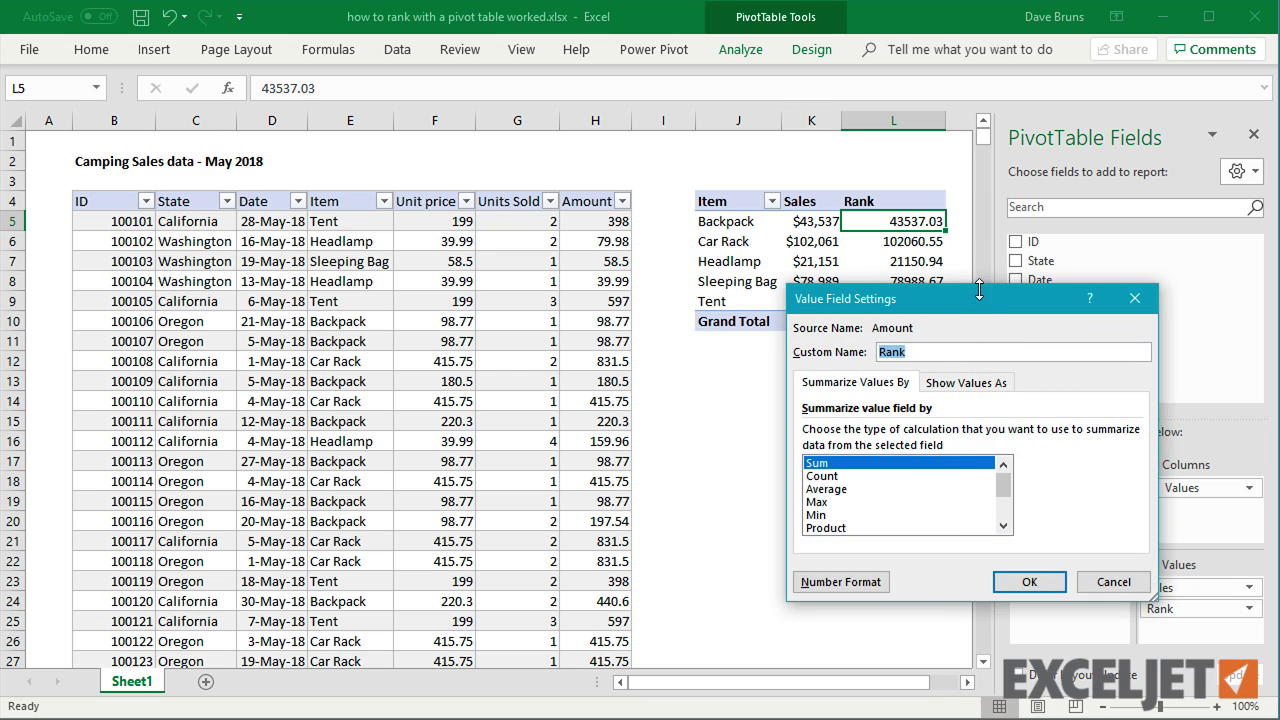
{"action": "left_click_drag", "start_coordinate": [981, 299], "coordinate": [506, 298]}
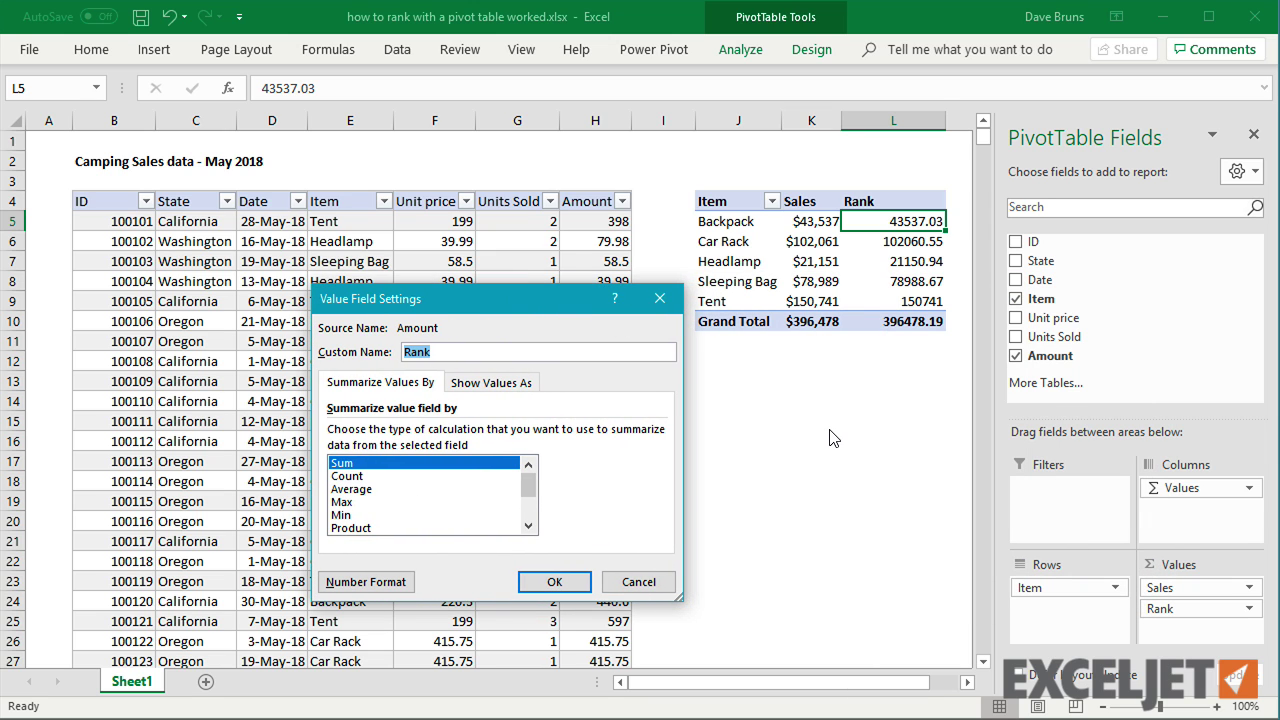
{"action": "left_click", "coordinate": [509, 383]}
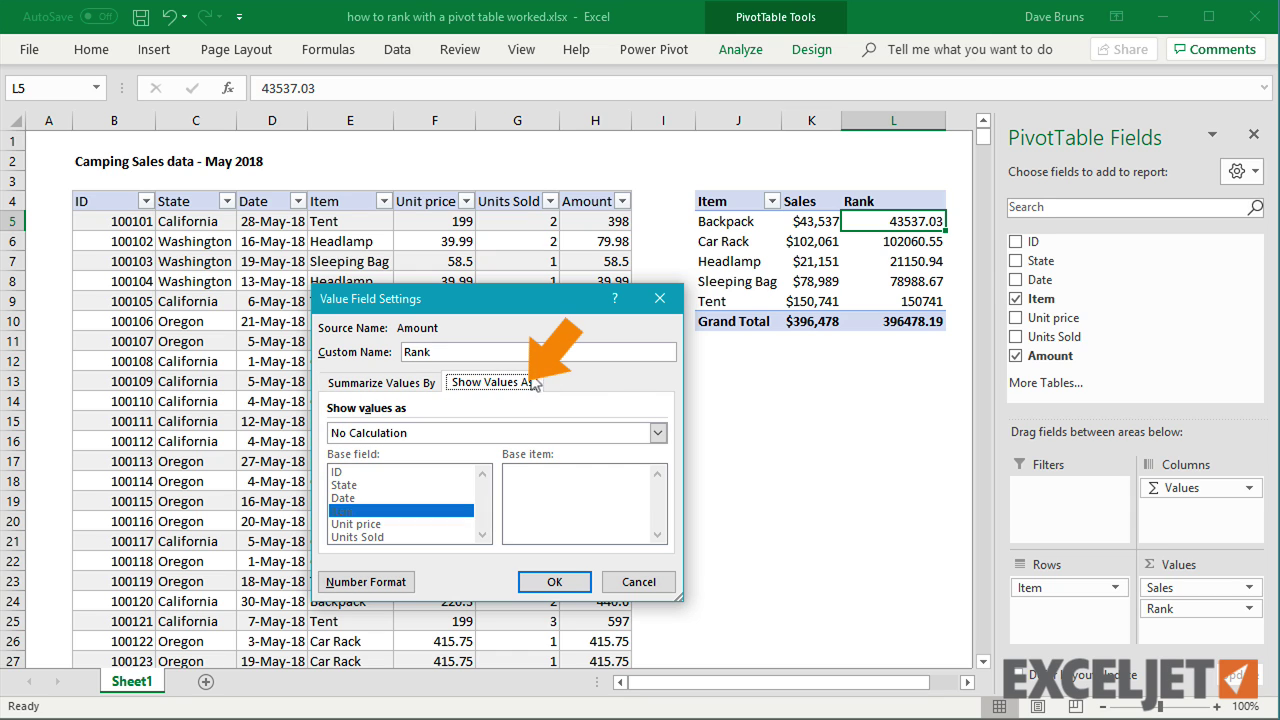
{"action": "left_click", "coordinate": [658, 433]}
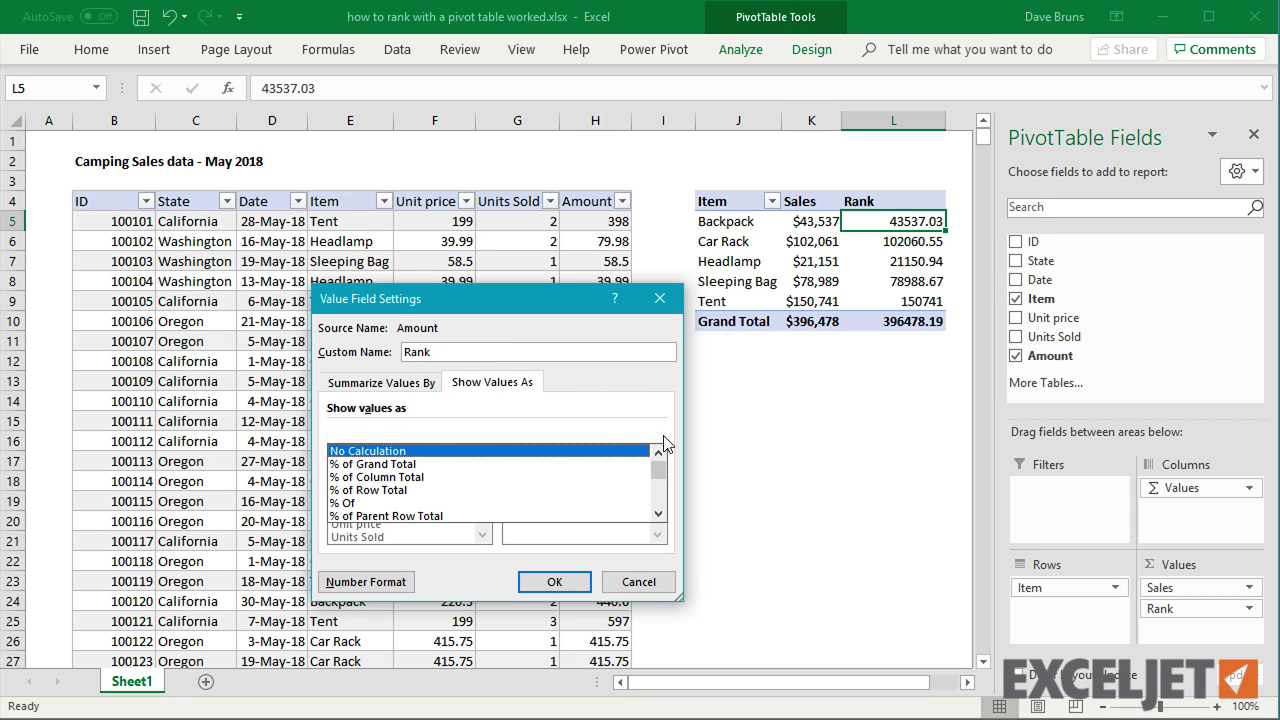
{"action": "left_click_drag", "start_coordinate": [664, 472], "coordinate": [664, 511]}
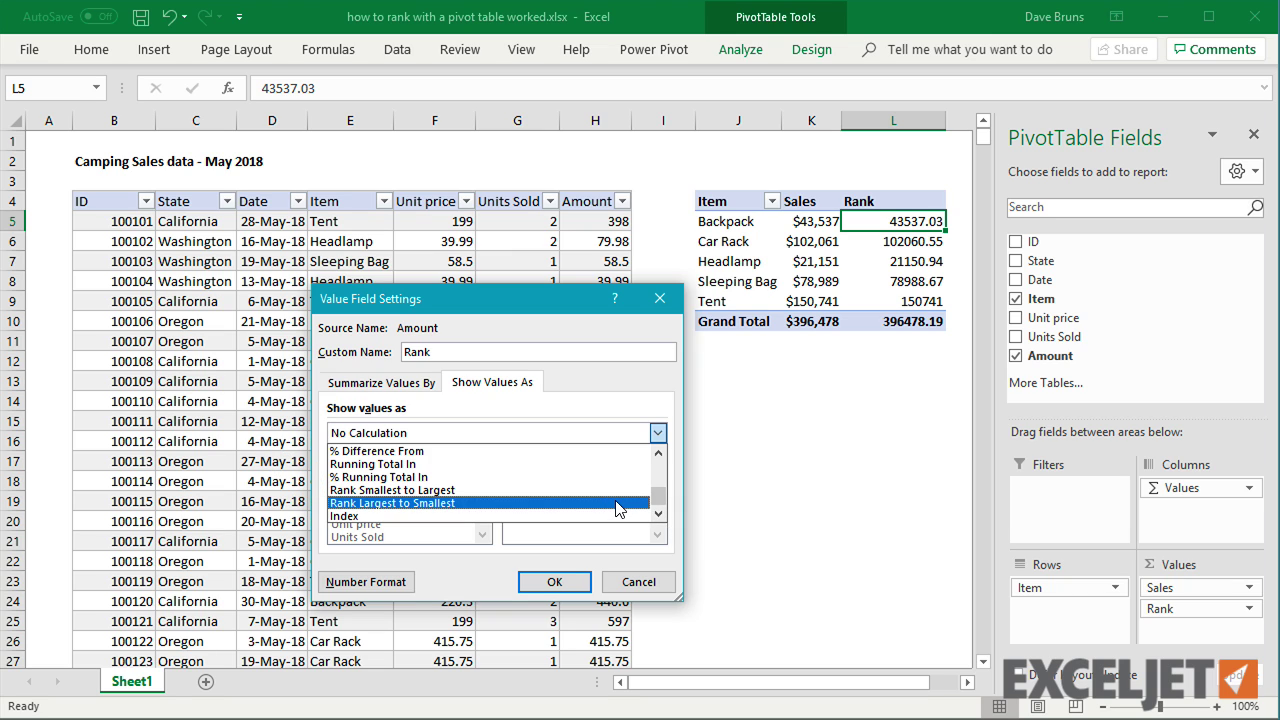
{"action": "left_click", "coordinate": [617, 503]}
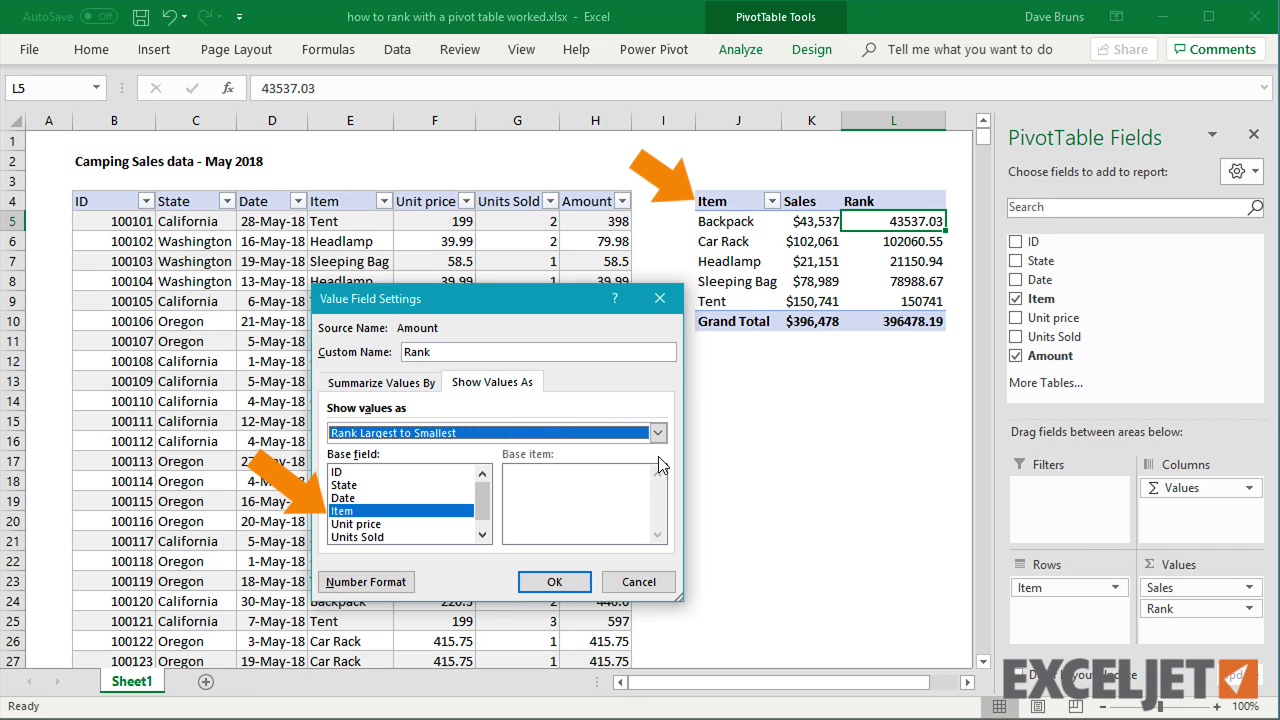
{"action": "left_click", "coordinate": [565, 584]}
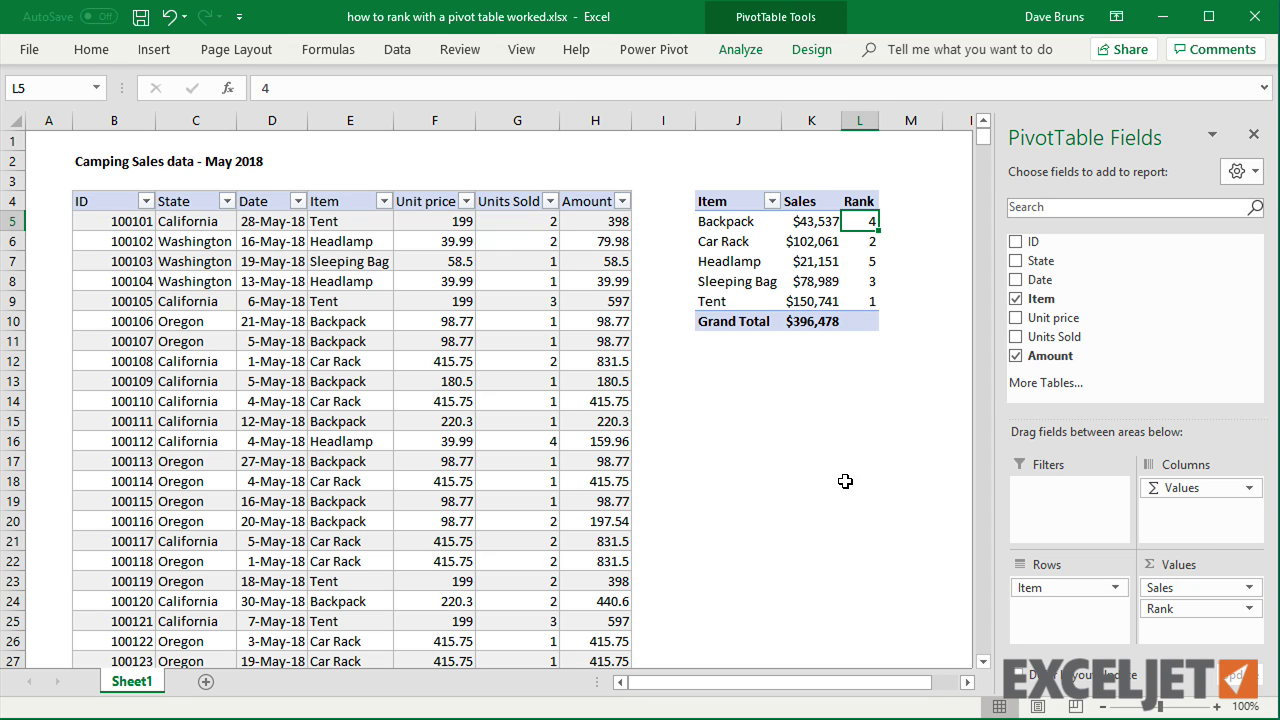
Sort the pivot by Rank largest to smallest, Tent first and Headlamp last.
{"action": "right_click", "coordinate": [869, 228]}
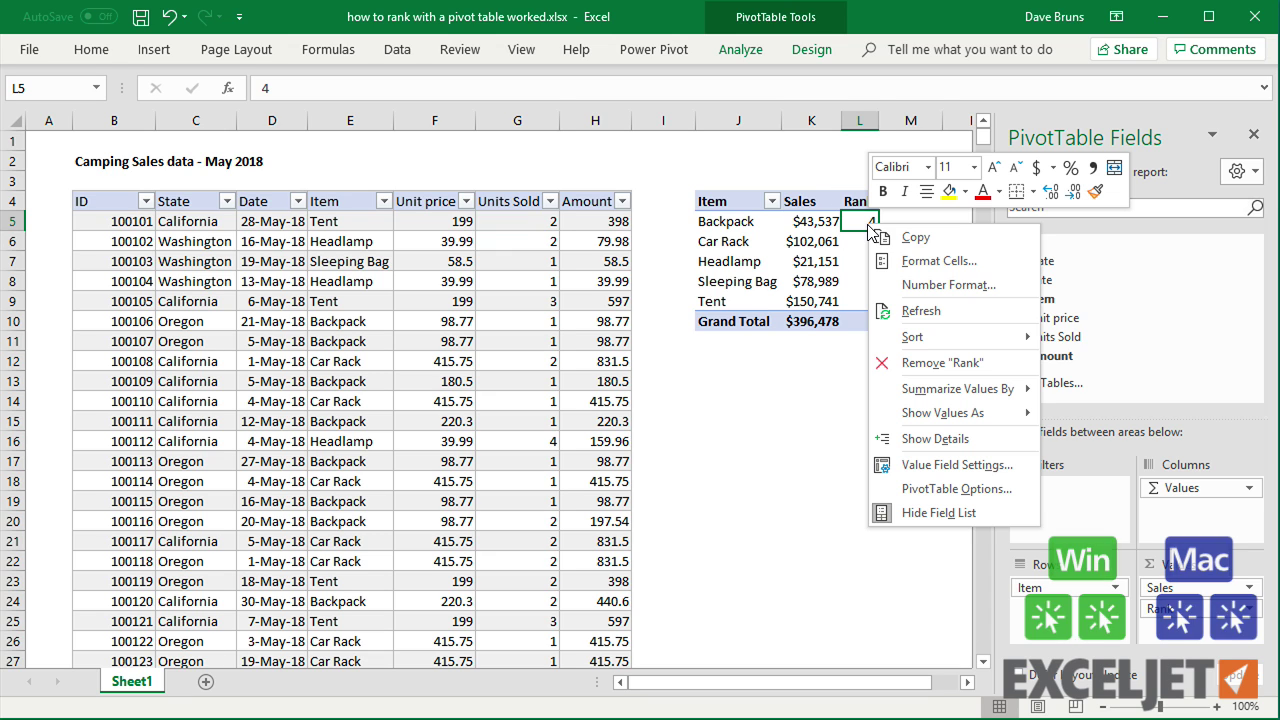
{"action": "mouse_move", "coordinate": [950, 337]}
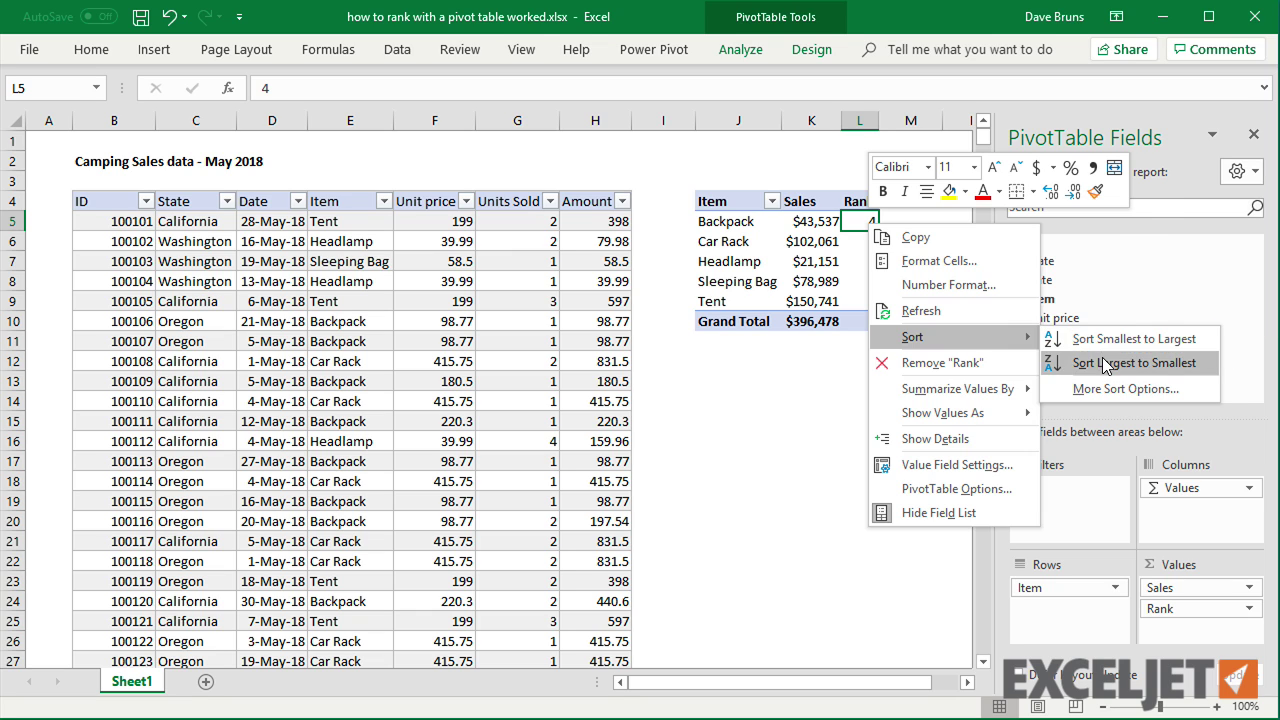
{"action": "left_click", "coordinate": [1106, 364]}
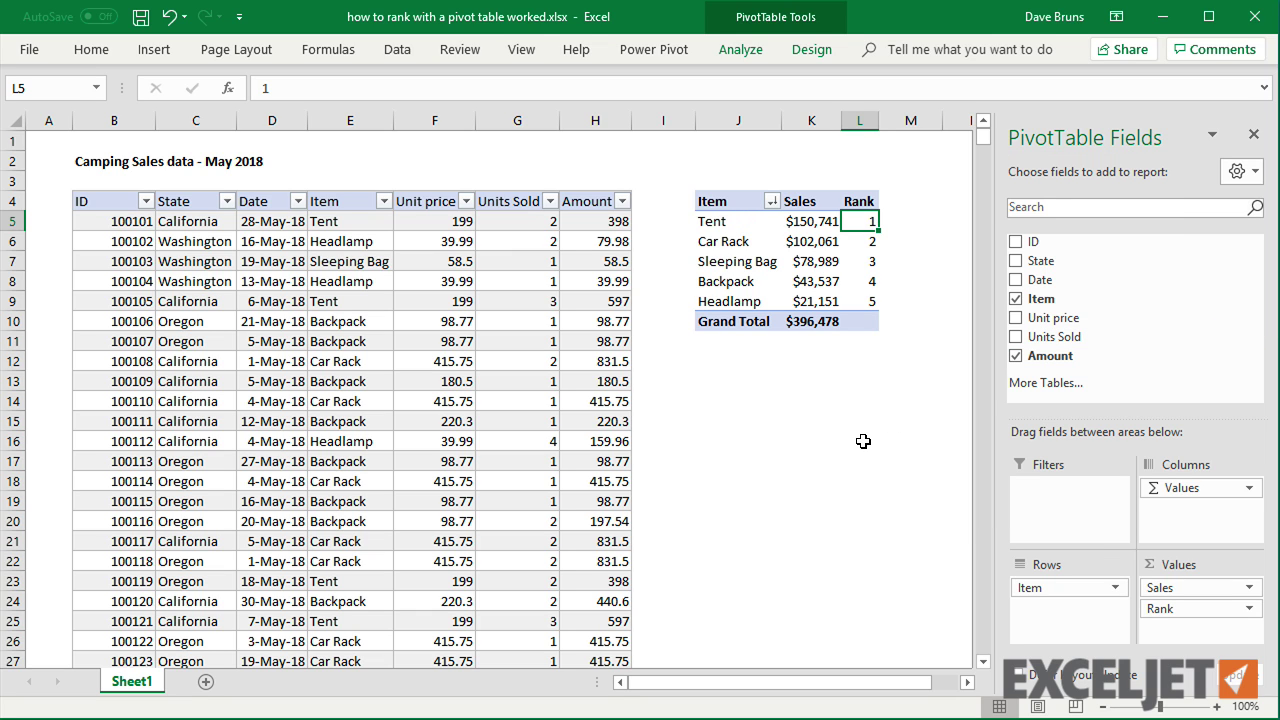
{"action": "left_click", "coordinate": [611, 280]}
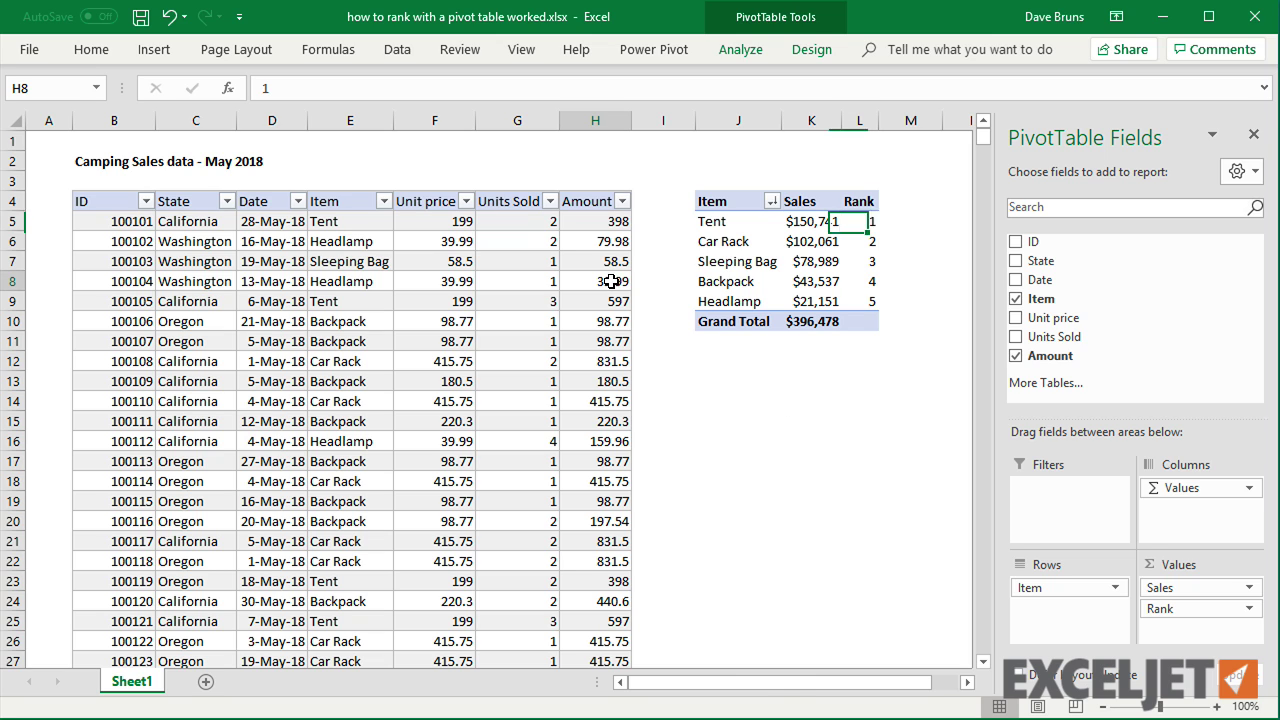
{"action": "type", "text": "300"}
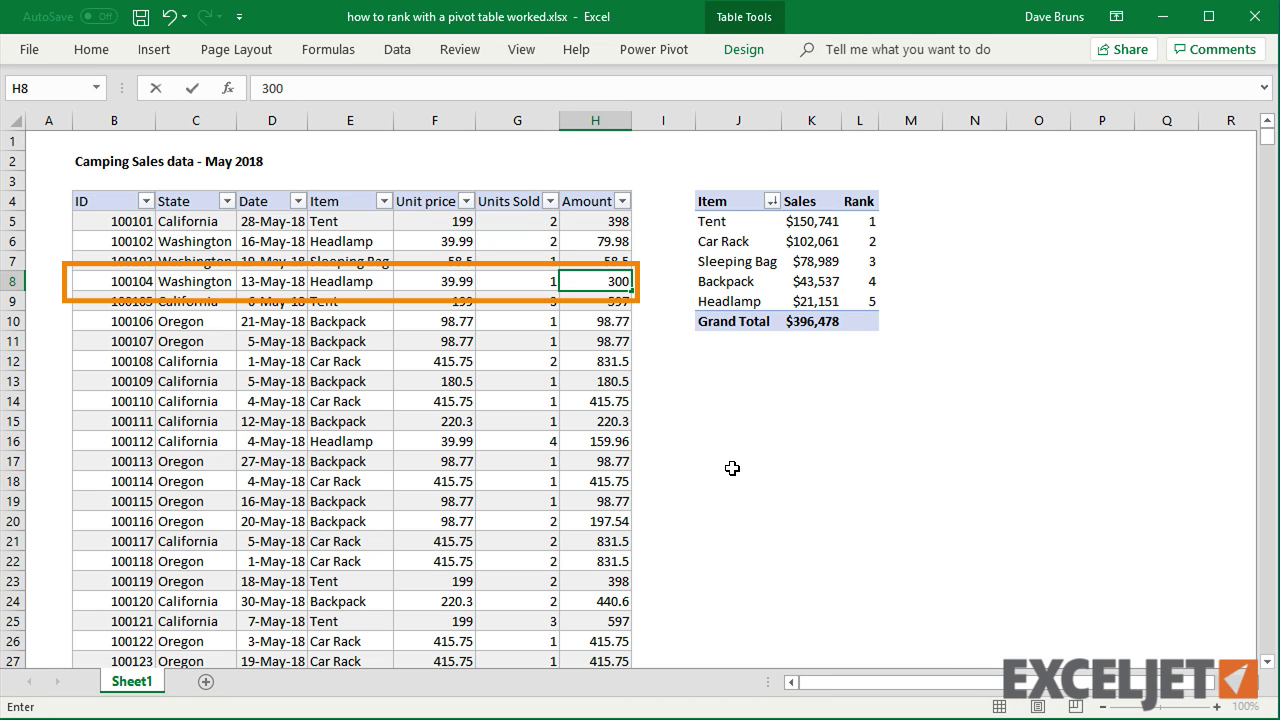
{"action": "type", "text": "000"}
{"action": "key", "text": "Return"}
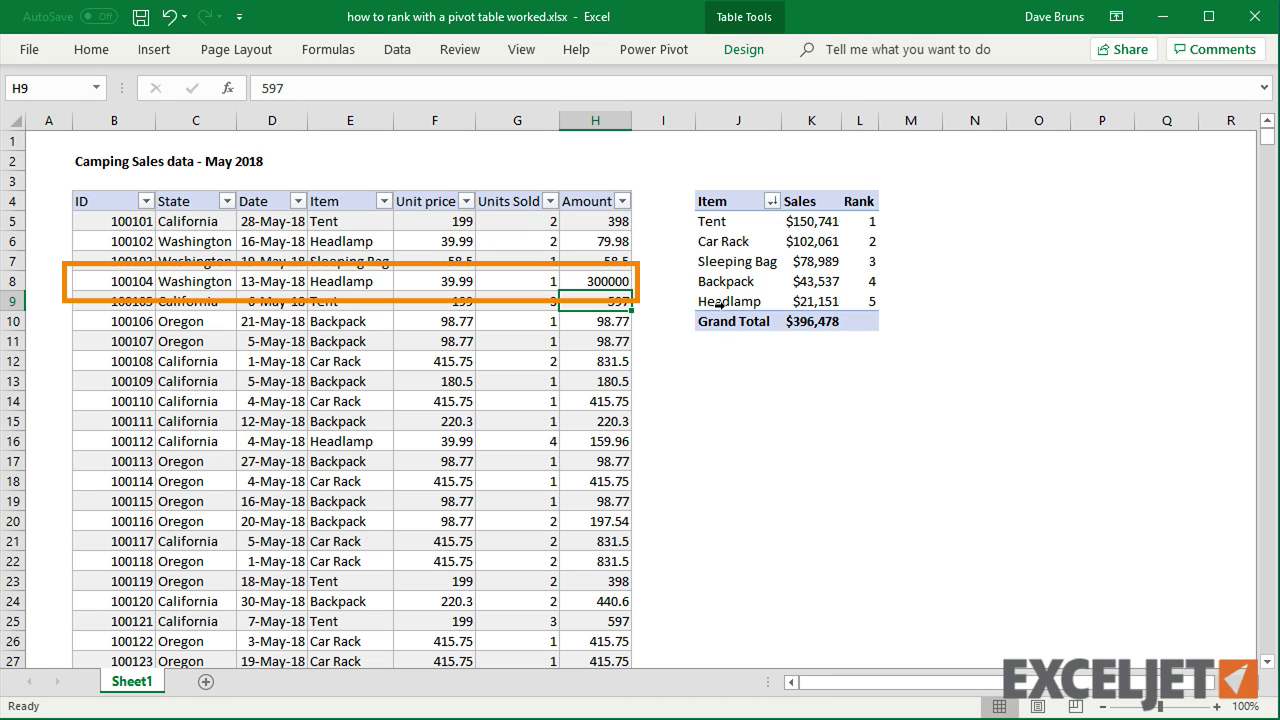
{"action": "right_click", "coordinate": [740, 285]}
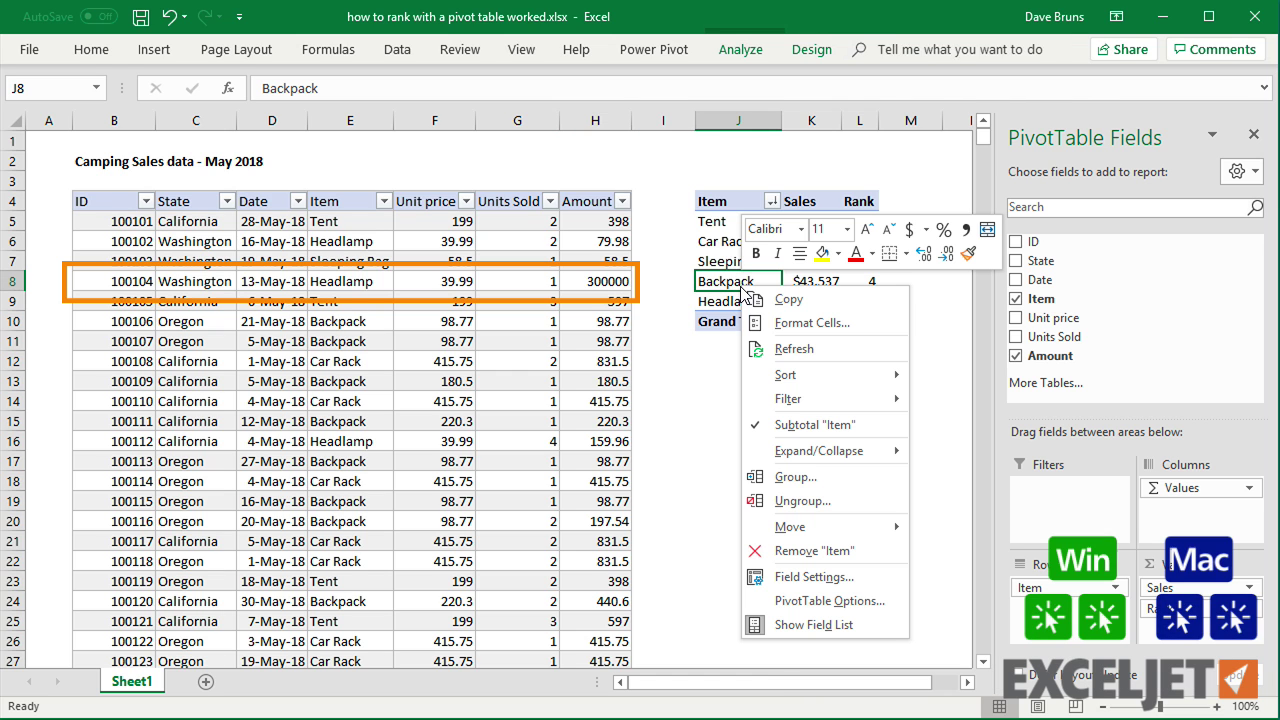
{"action": "left_click", "coordinate": [790, 349]}
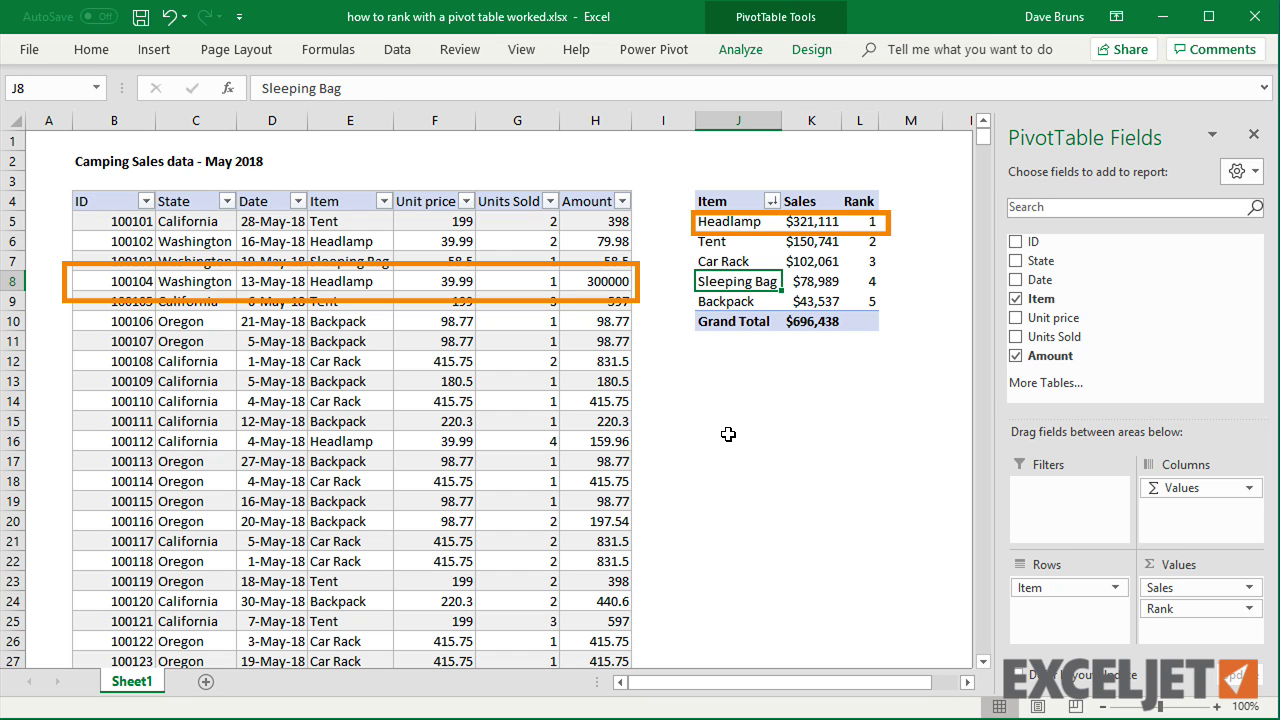
{"action": "key", "text": "ctrl+z"}
{"action": "key", "text": "ctrl+z"}
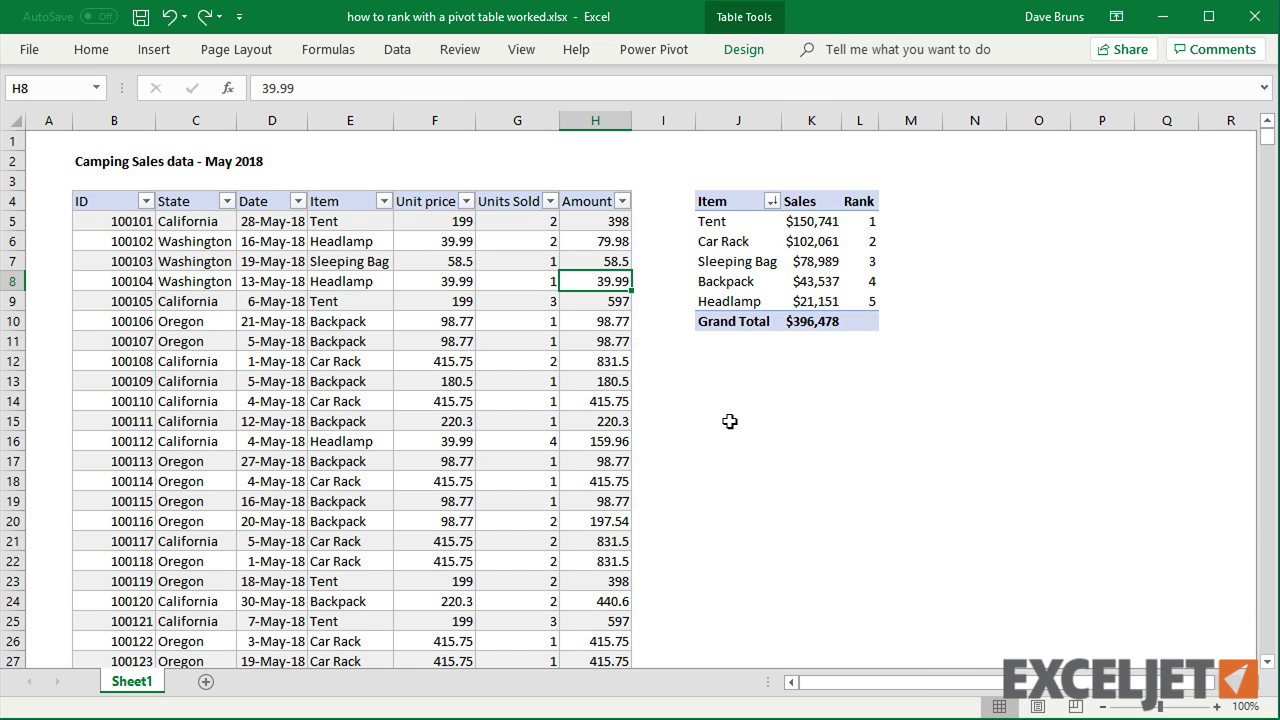
Replace Item with State in the pivot rows, listing California, Oregon and Washington.
{"action": "left_click", "coordinate": [736, 224]}
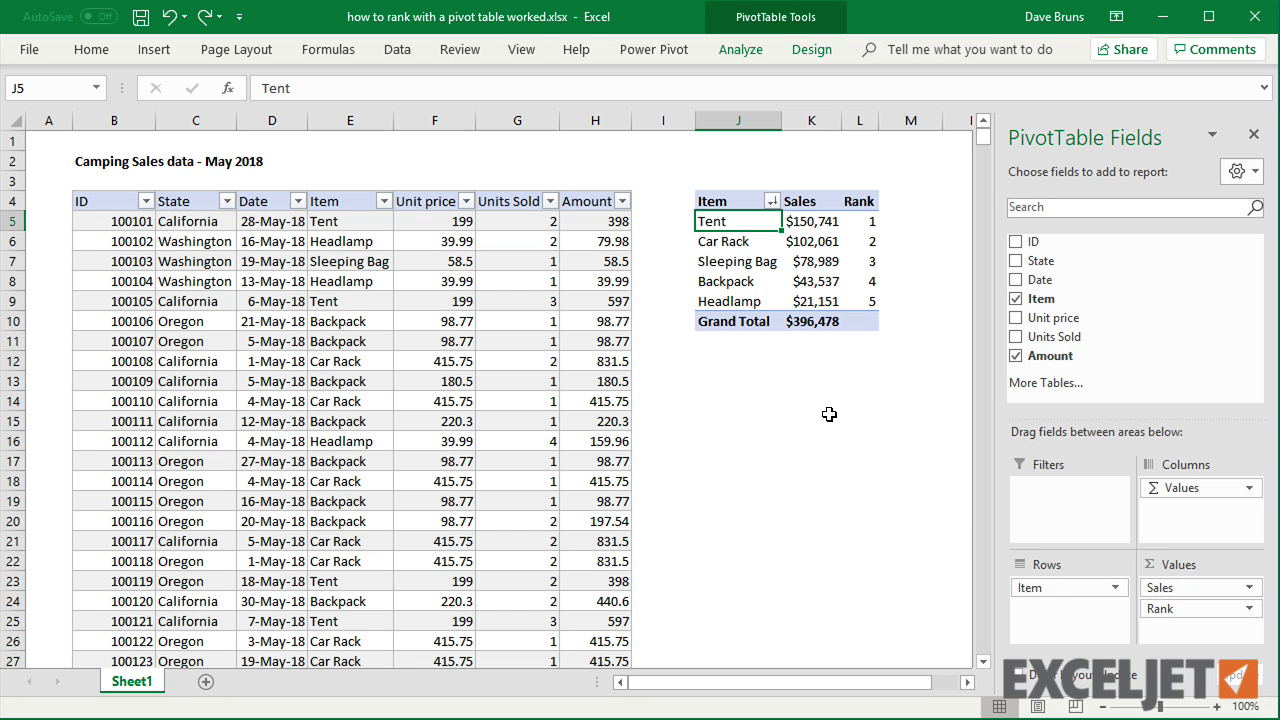
{"action": "left_click_drag", "start_coordinate": [1030, 587], "coordinate": [908, 560]}
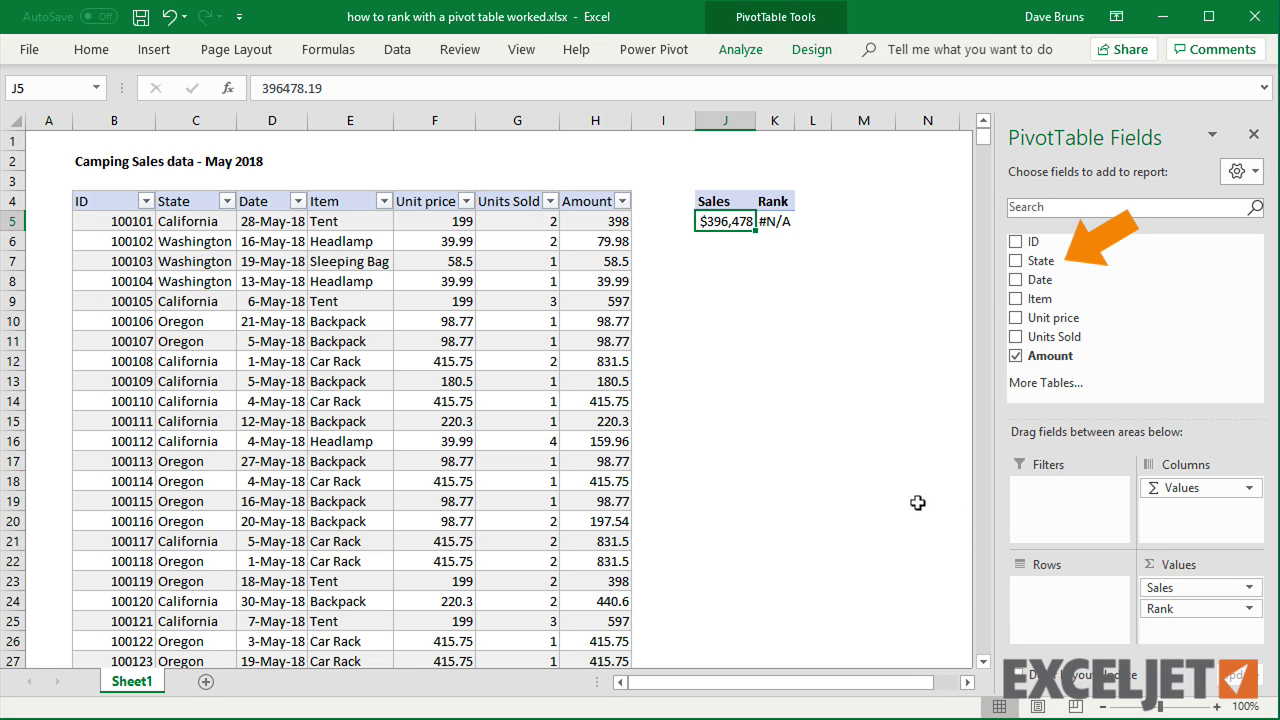
{"action": "left_click_drag", "start_coordinate": [1040, 260], "coordinate": [1085, 595]}
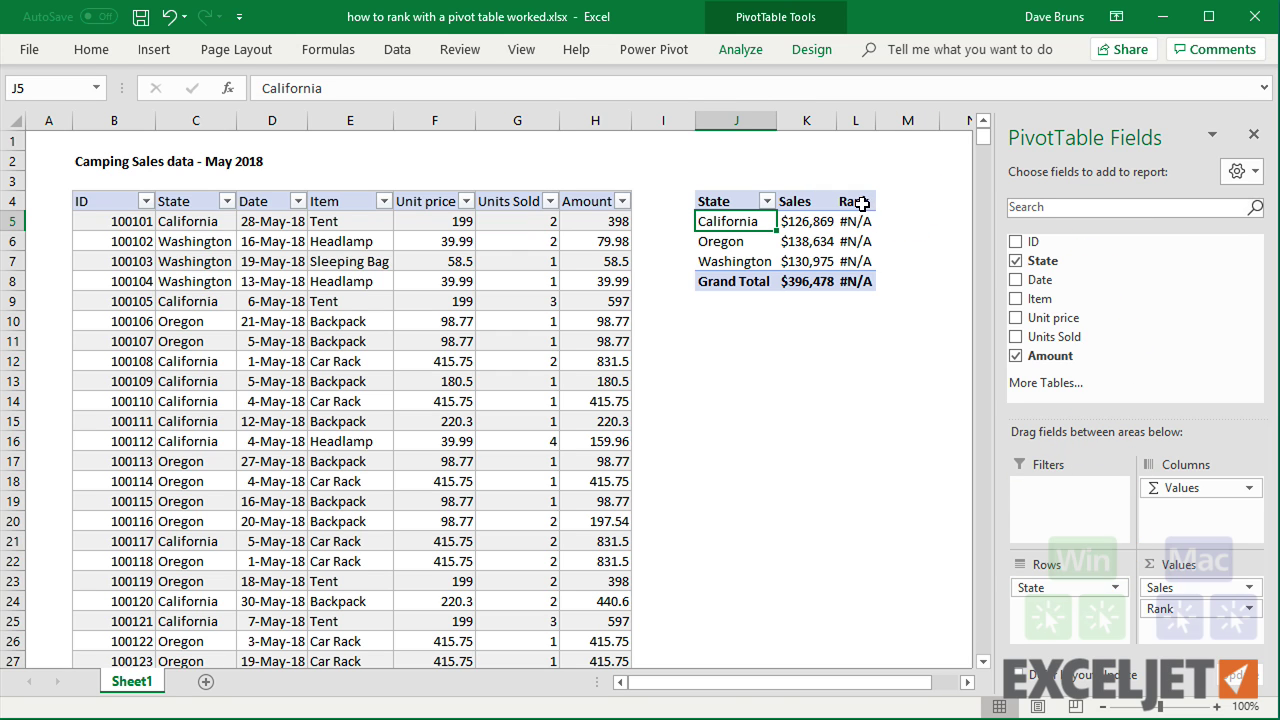
Base the Rank on State and drop Sales, ranking Oregon 1, Washington 2, California 3.
{"action": "double_click", "coordinate": [858, 201]}
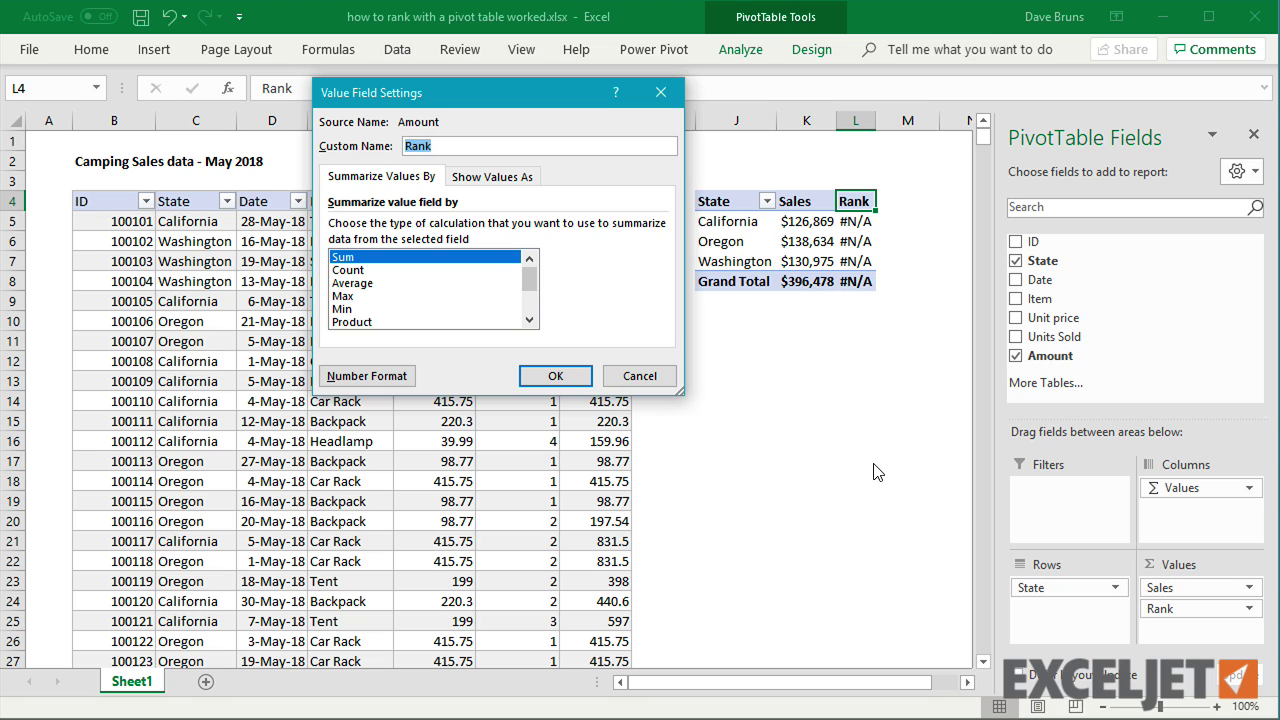
{"action": "left_click", "coordinate": [530, 186]}
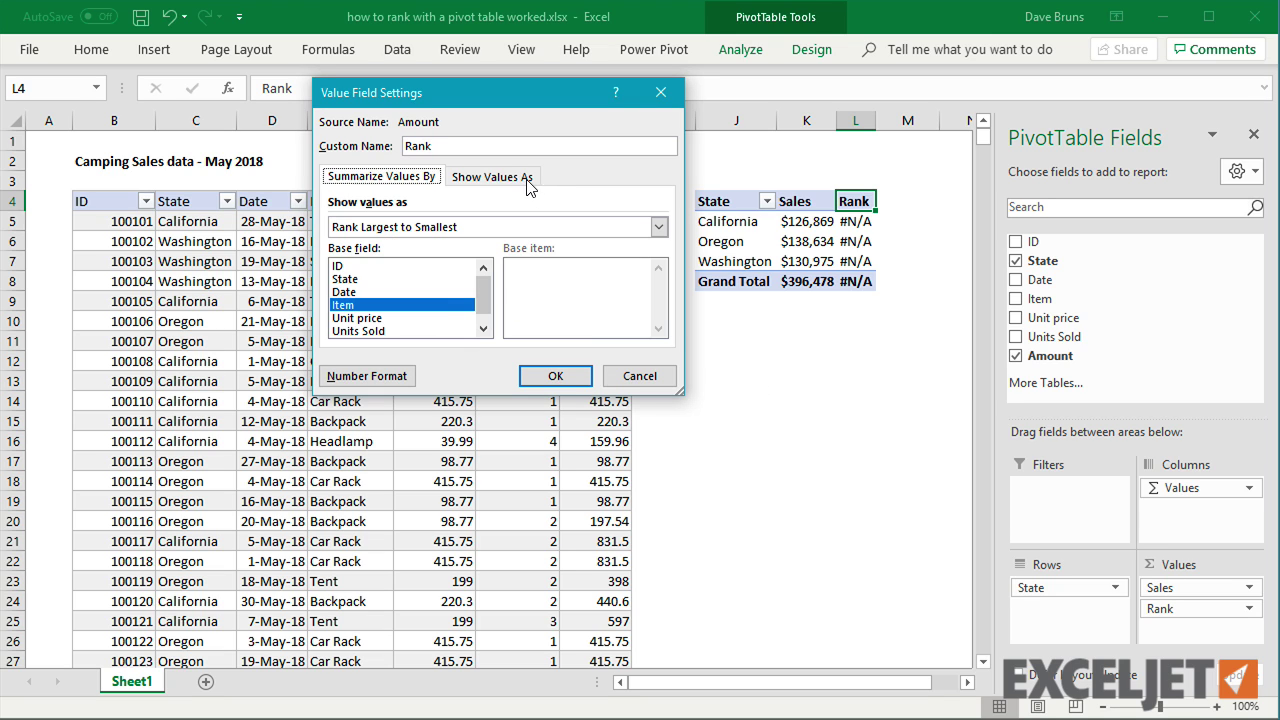
{"action": "left_click", "coordinate": [405, 279]}
{"action": "left_click", "coordinate": [555, 376]}
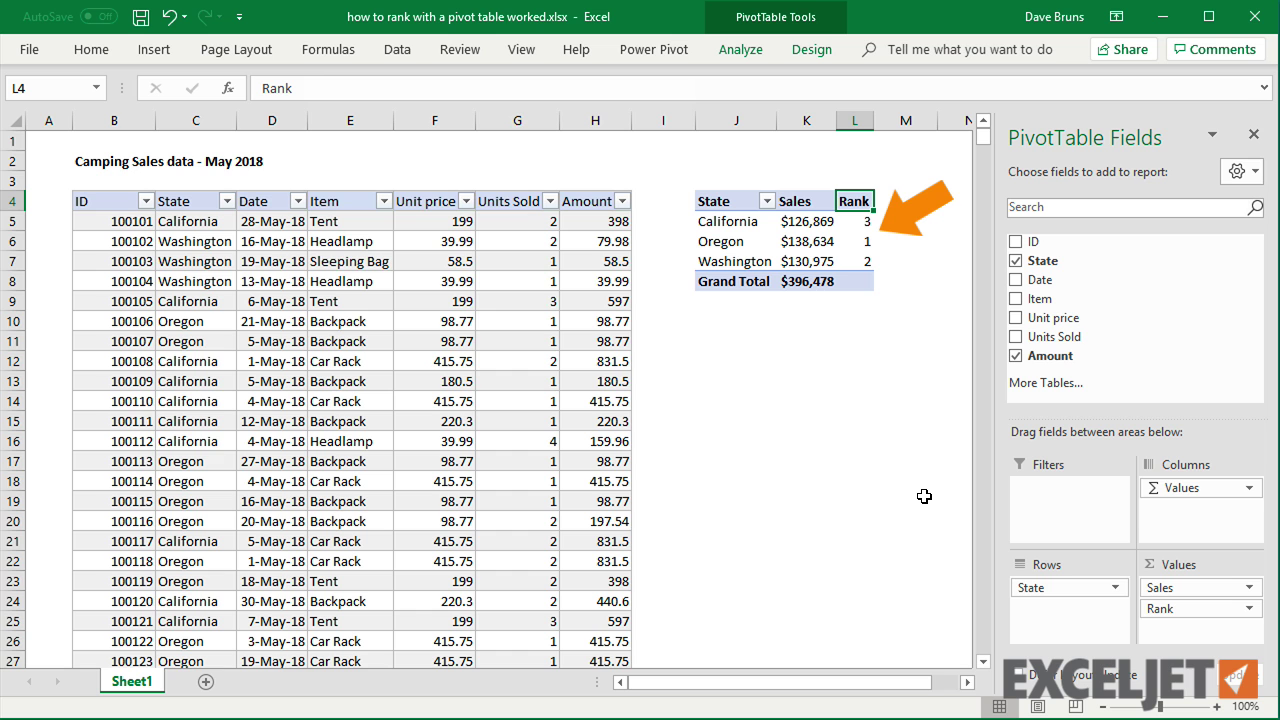
{"action": "mouse_move", "coordinate": [1165, 588]}
{"action": "left_mouse_down"}
{"action": "mouse_move", "coordinate": [887, 515]}
{"action": "mouse_move", "coordinate": [884, 525]}
{"action": "left_mouse_up"}
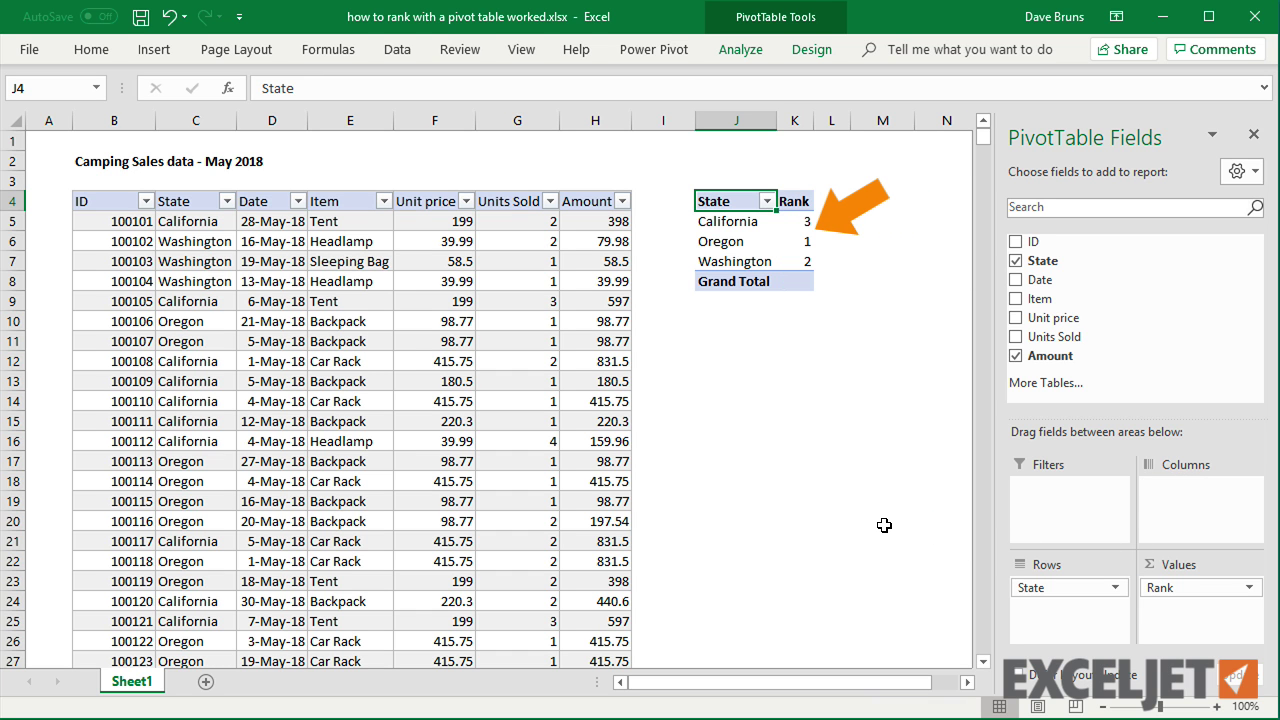